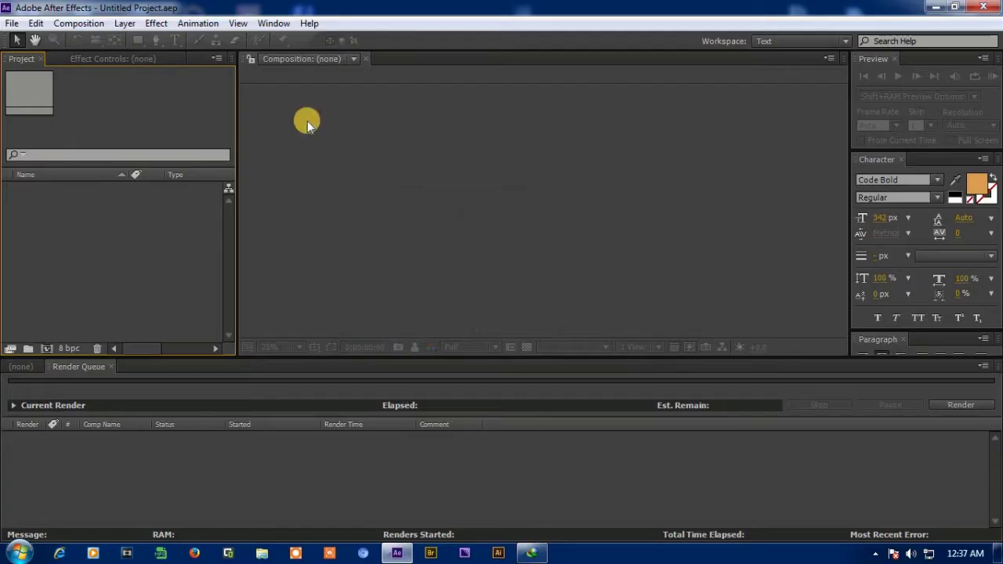
# Step: Create the Fliker composition using the HDTV 1080 29.97 preset, 1920×1080, 5 seconds long
pyautogui.click(91, 24)
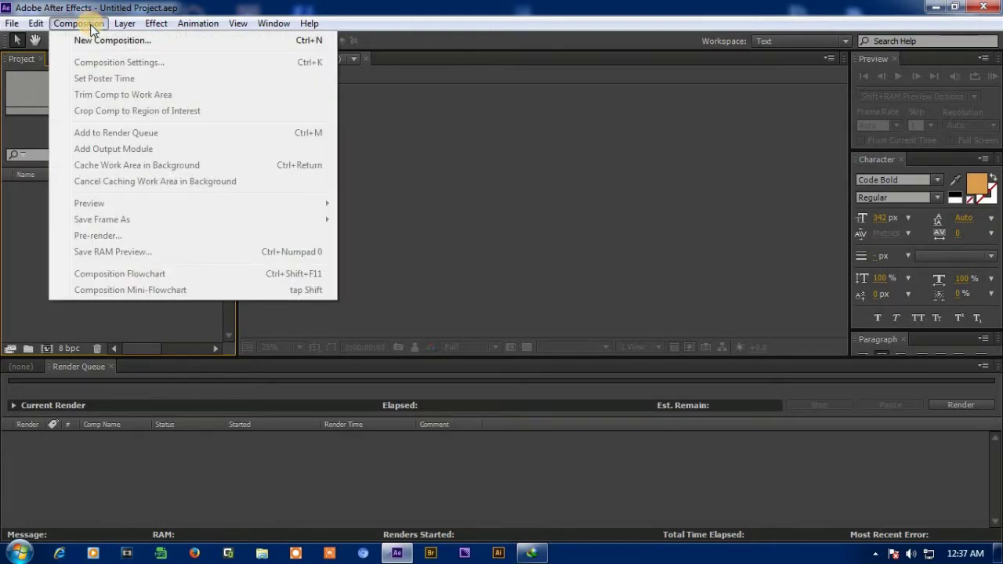
pyautogui.click(96, 40)
pyautogui.write('Fliker')
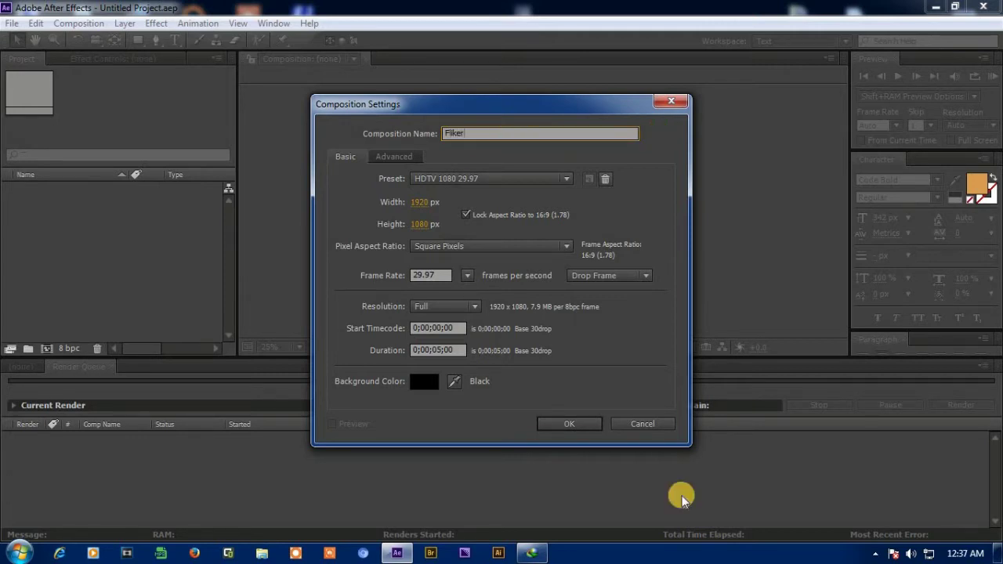
pyautogui.click(554, 420)
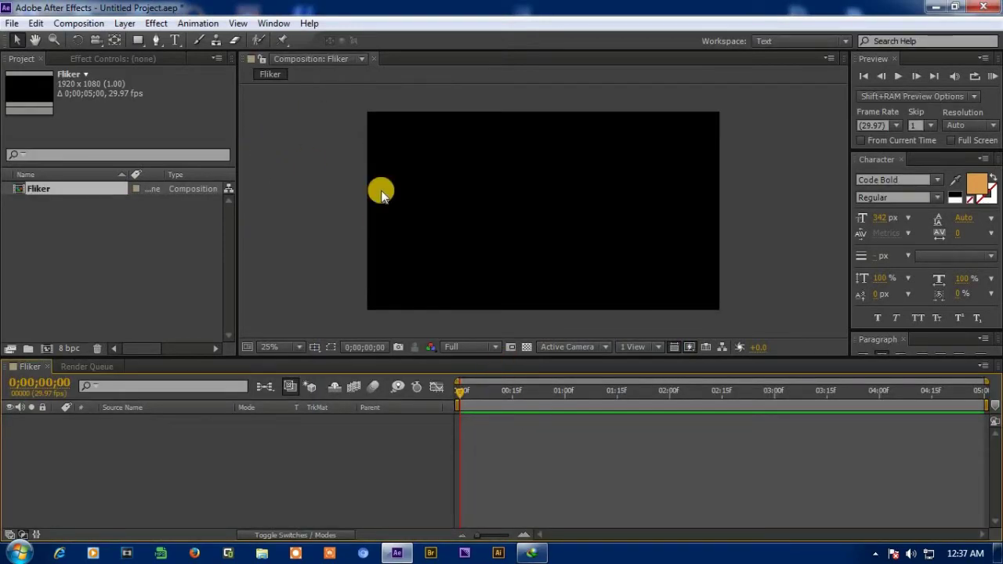
# Step: Add a full-frame white solid, White Solid 1, to the Fliker composition
pyautogui.rightClick(258, 455)
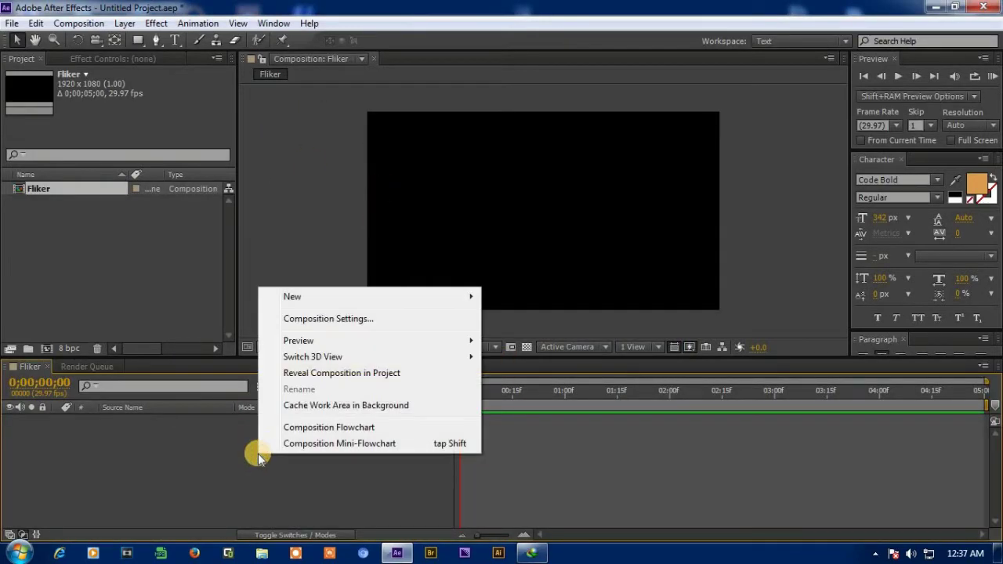
pyautogui.click(239, 437)
pyautogui.rightClick(239, 437)
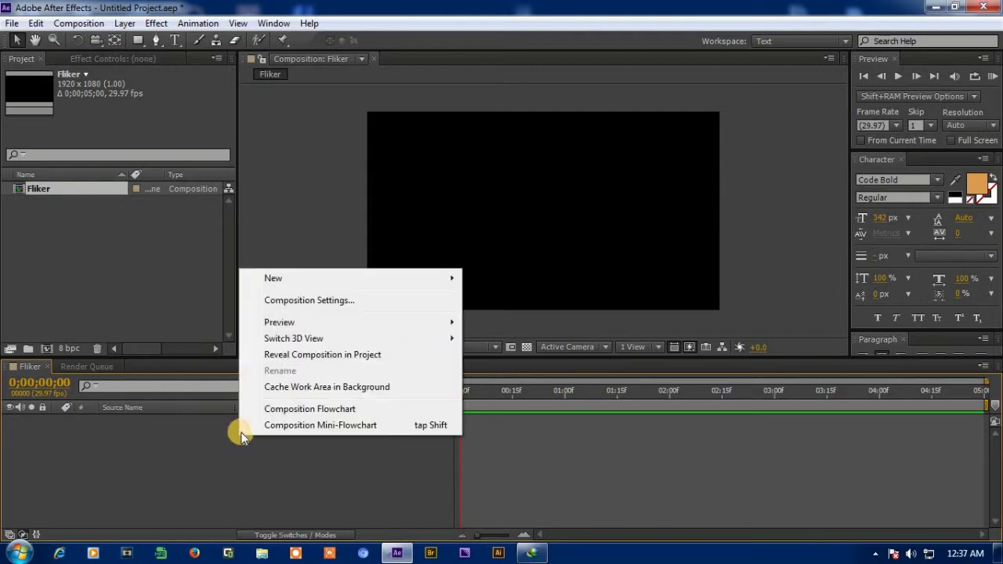
pyautogui.moveTo(291, 284)
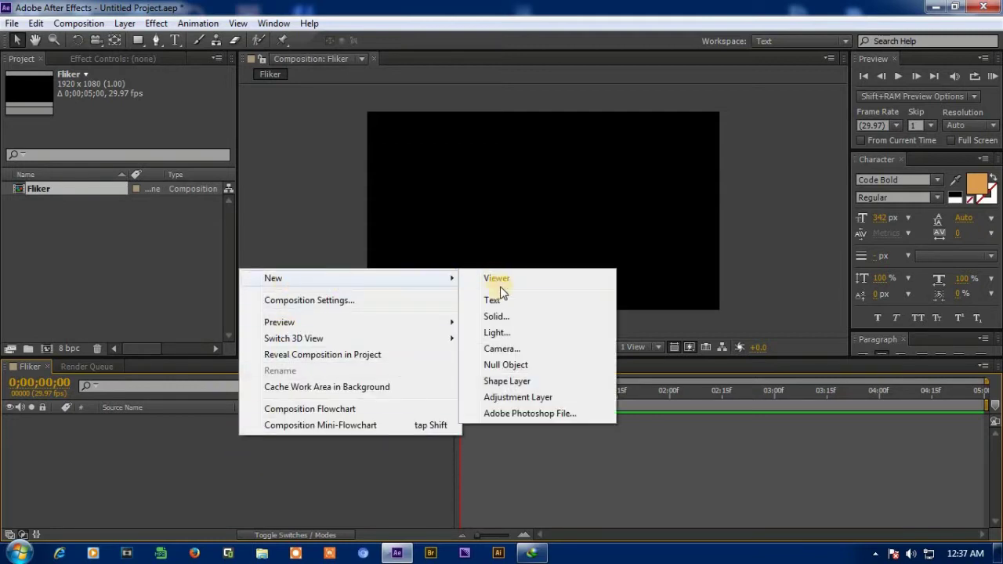
pyautogui.click(504, 316)
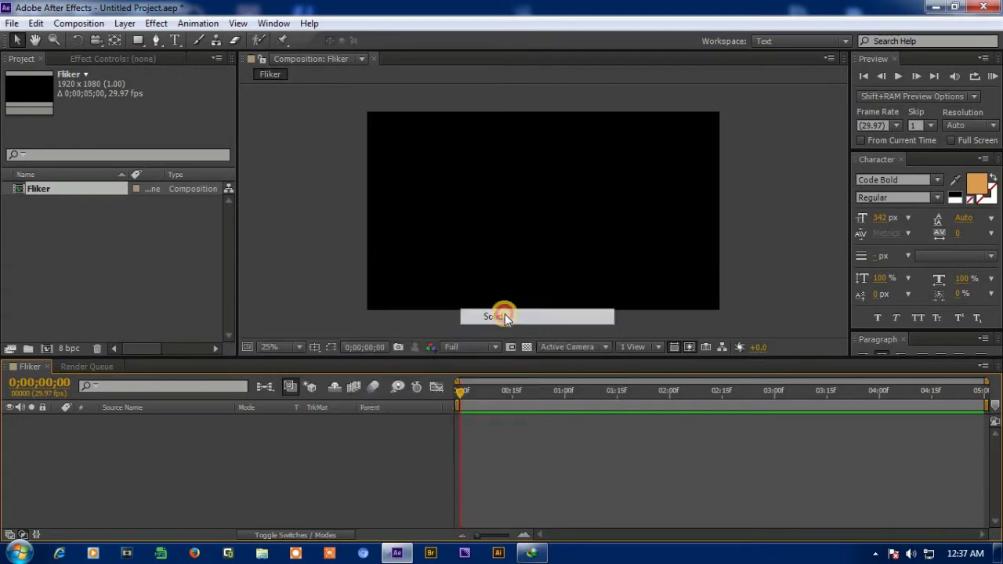
pyautogui.click(551, 411)
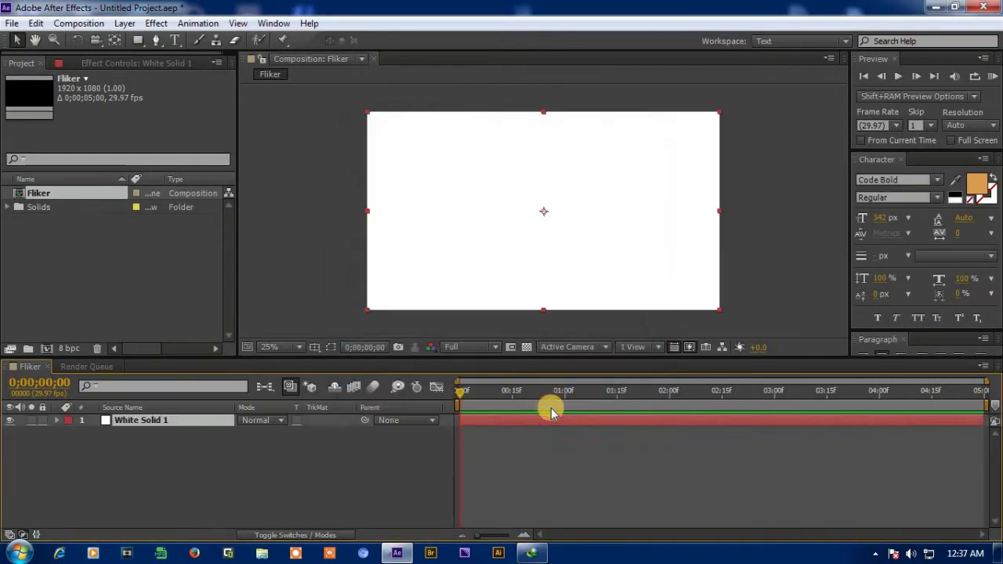
pyautogui.click(362, 467)
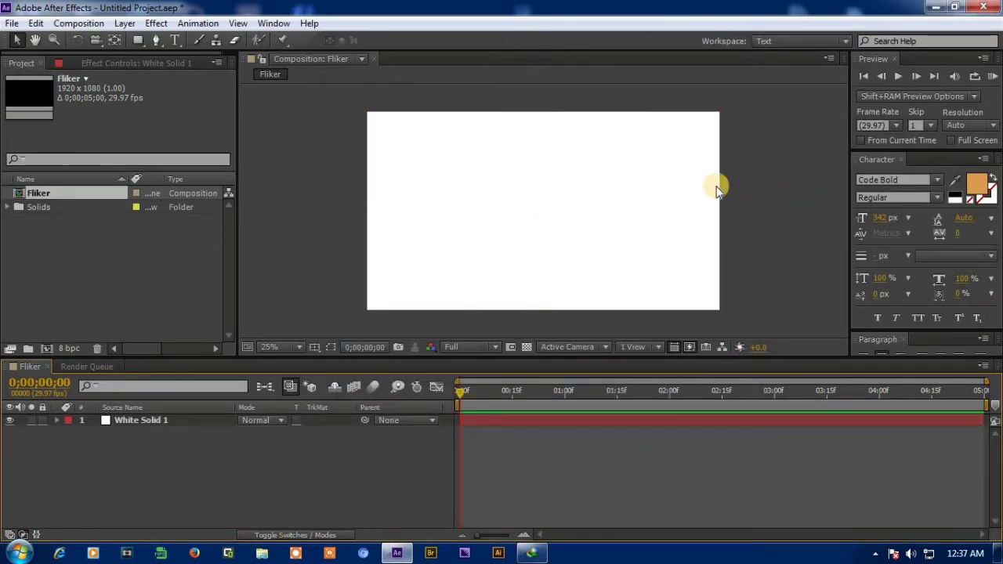
pyautogui.hotkey('ctrl', 't')
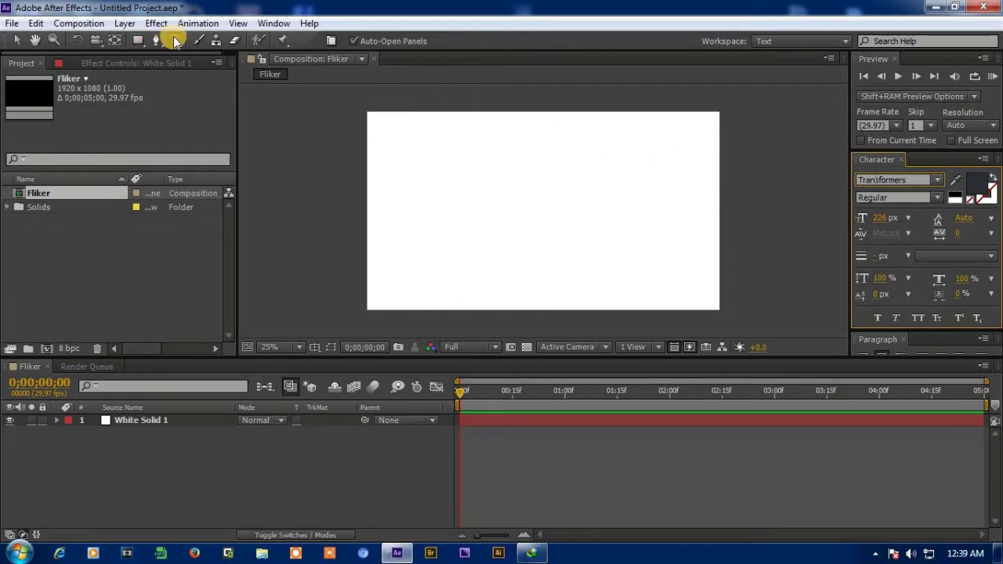
# Step: Type BOROCADE in a paragraph text box and colour it dark grey 464A50
pyautogui.moveTo(437, 187)
pyautogui.mouseDown()
pyautogui.moveTo(597, 243)
pyautogui.moveTo(661, 230)
pyautogui.mouseUp()
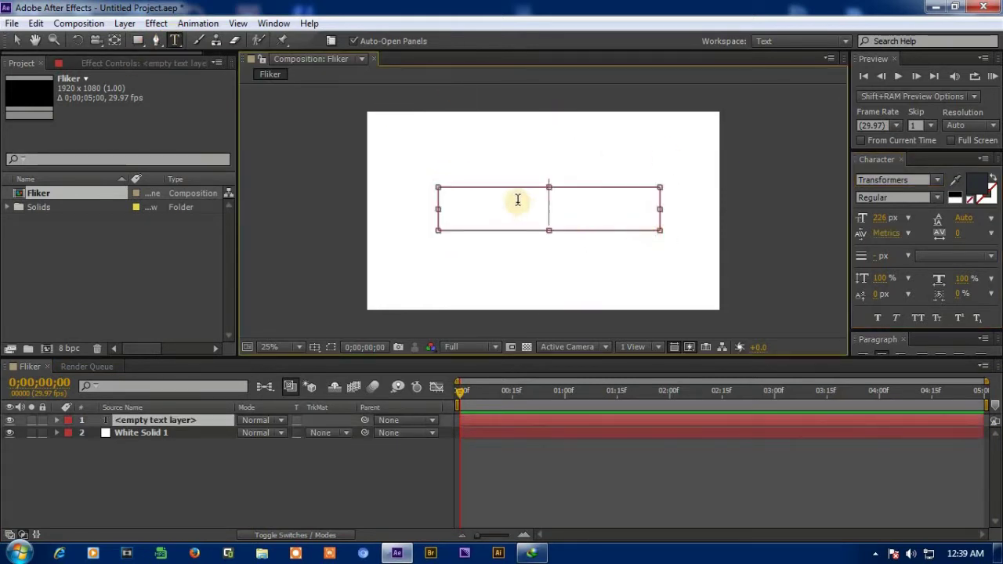
pyautogui.write('BOROCAD')
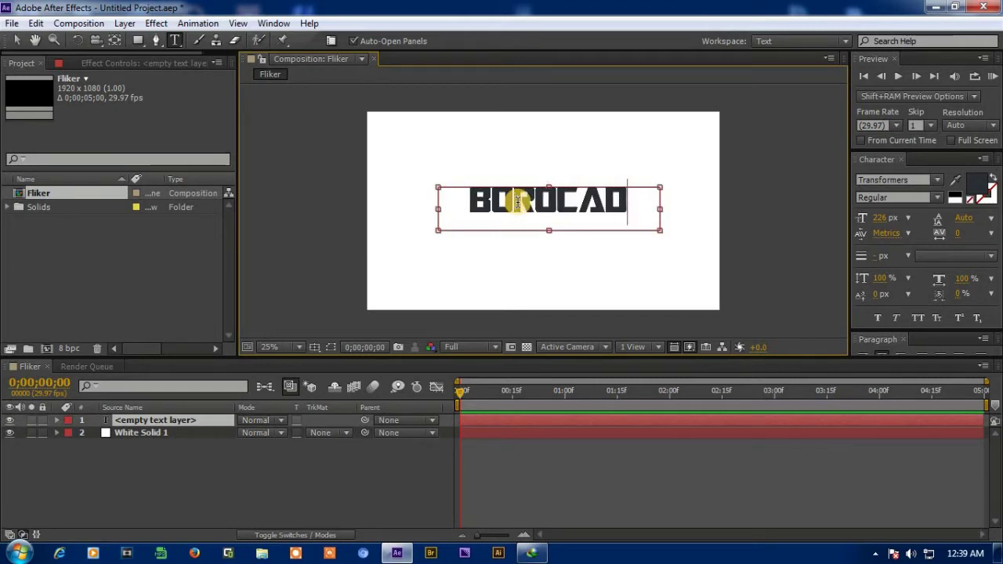
pyautogui.write('E')
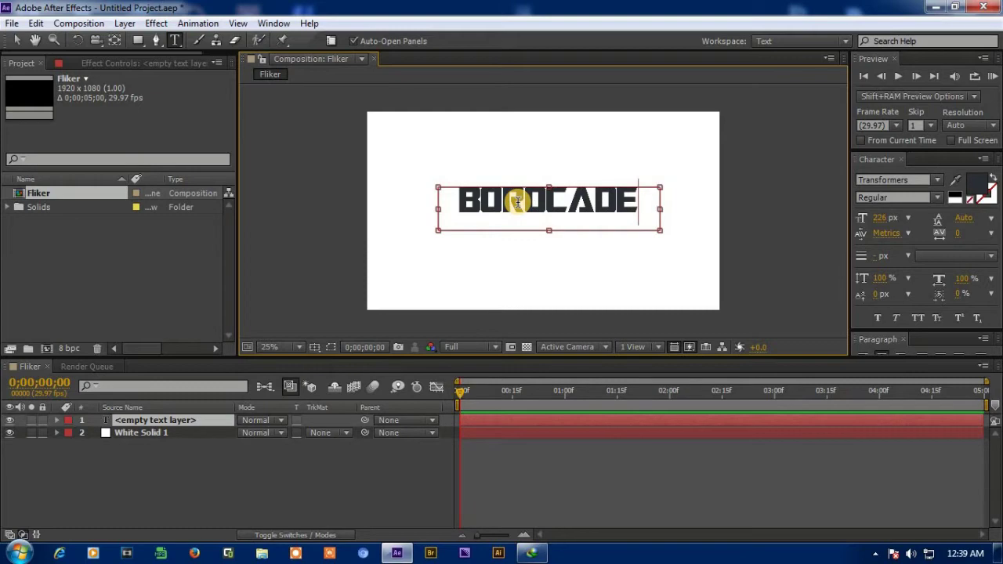
pyautogui.doubleClick(648, 206)
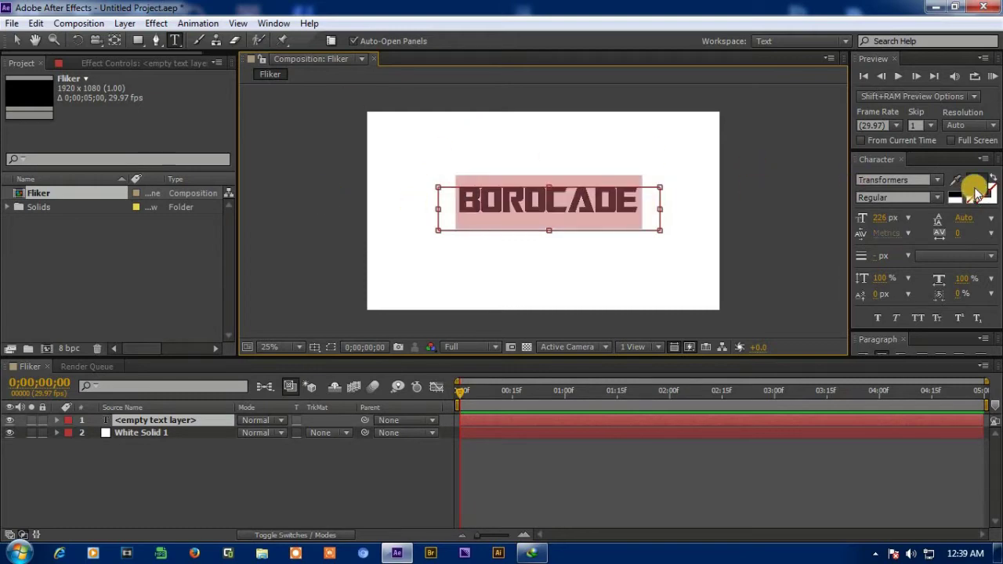
pyautogui.click(975, 192)
pyautogui.moveTo(671, 384); pyautogui.dragTo(663, 381)
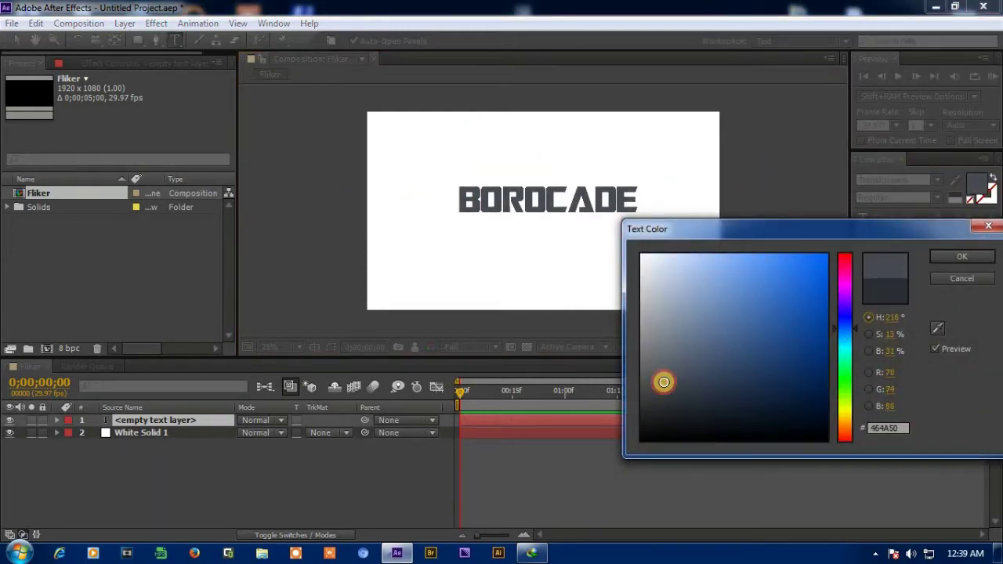
pyautogui.click(961, 256)
pyautogui.press('KP_Enter')
# Step: Add a large light-blue 3 in Code Bold, 472 px, beside BOROCADE
pyautogui.moveTo(644, 179); pyautogui.dragTo(704, 245)
pyautogui.write('3')
pyautogui.hotkey('ctrl', 'a')
pyautogui.click(922, 172)
pyautogui.click(975, 185)
pyautogui.click(776, 259)
pyautogui.click(963, 255)
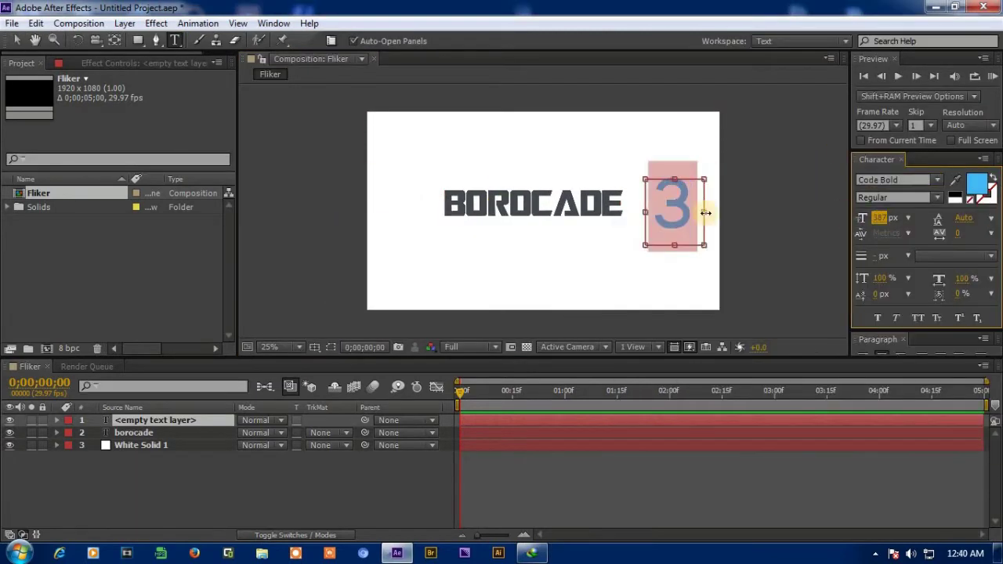
pyautogui.press('KP_Enter')
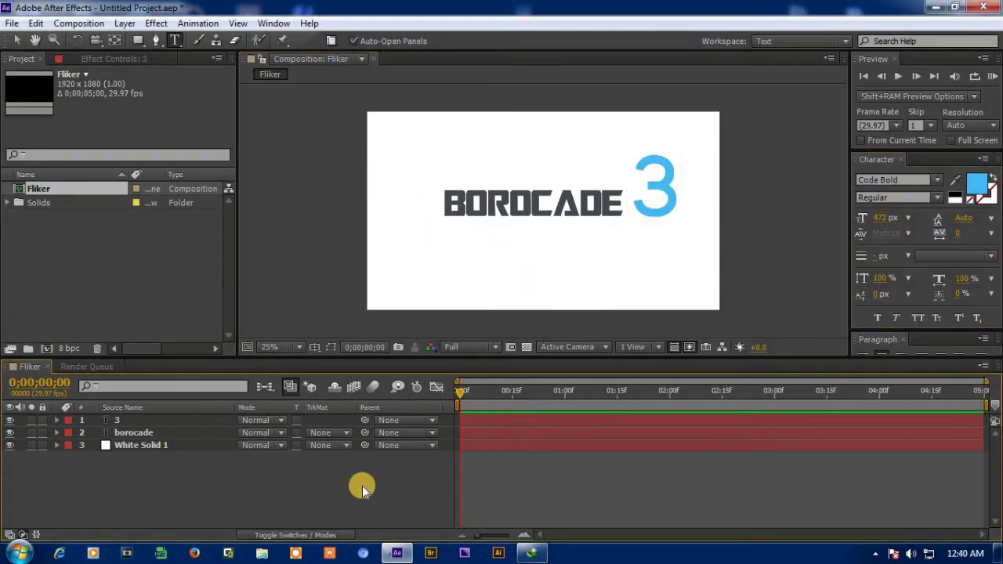
pyautogui.moveTo(435, 245); pyautogui.dragTo(568, 288)
# Step: Type TV below BOROCADE and colour it orange F69F43
pyautogui.write('TV')
pyautogui.hotkey('ctrl', 'a')
pyautogui.click(975, 186)
pyautogui.moveTo(839, 392); pyautogui.dragTo(834, 425)
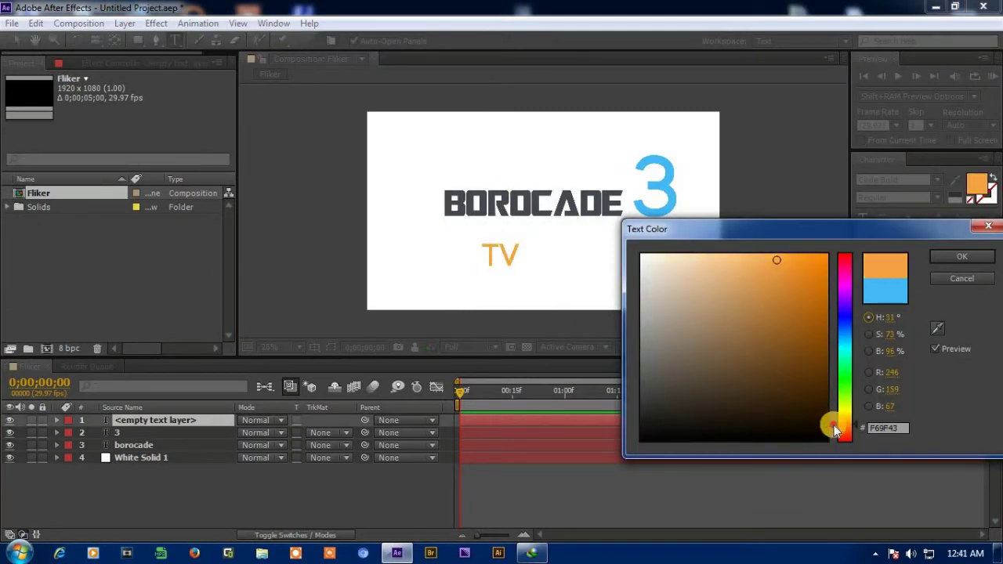
pyautogui.press('Return')
pyautogui.press('KP_Enter')
# Step: Add CREATIVE in the Elite Danger font with a dark grey colour
pyautogui.moveTo(578, 248); pyautogui.dragTo(693, 271)
pyautogui.click(897, 180)
pyautogui.write('creat')
pyautogui.click(133, 424)
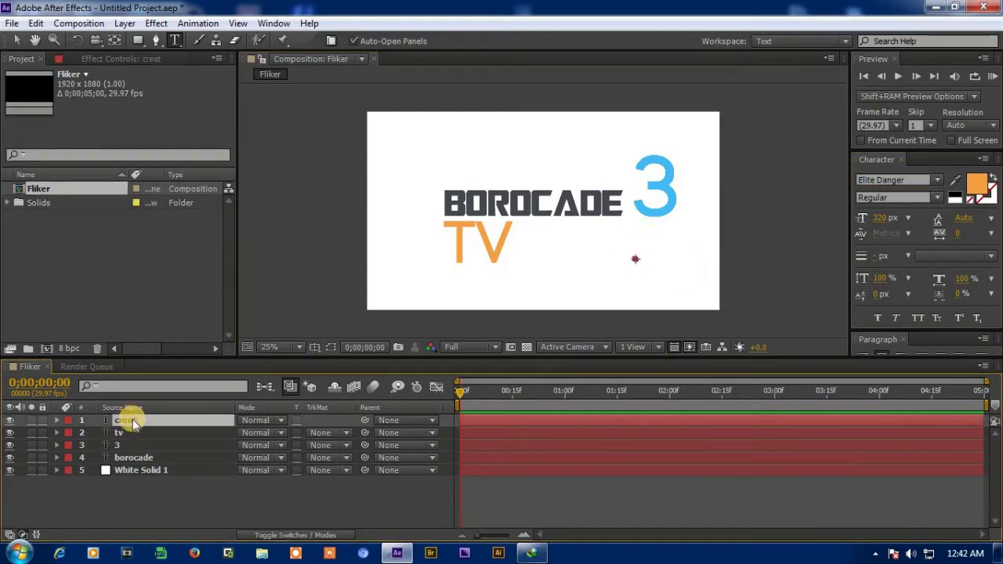
pyautogui.doubleClick(133, 423)
pyautogui.click(976, 186)
pyautogui.moveTo(700, 240); pyautogui.dragTo(769, 195)
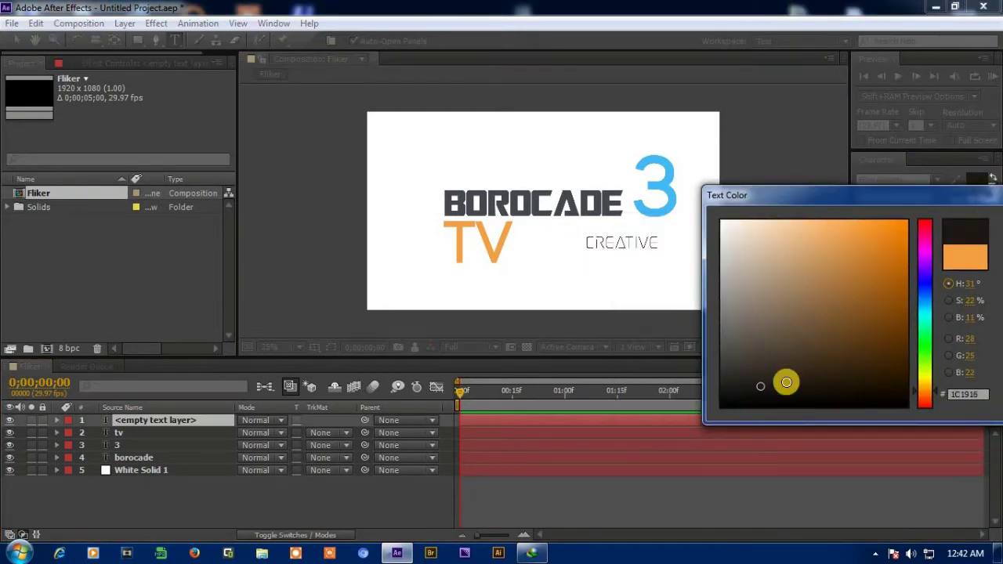
pyautogui.press('Return')
pyautogui.click(315, 495)
# Step: Reposition CREATIVE, the 3 and TV so the four-part title sits together
pyautogui.moveTo(619, 243); pyautogui.dragTo(581, 235)
pyautogui.click(672, 202)
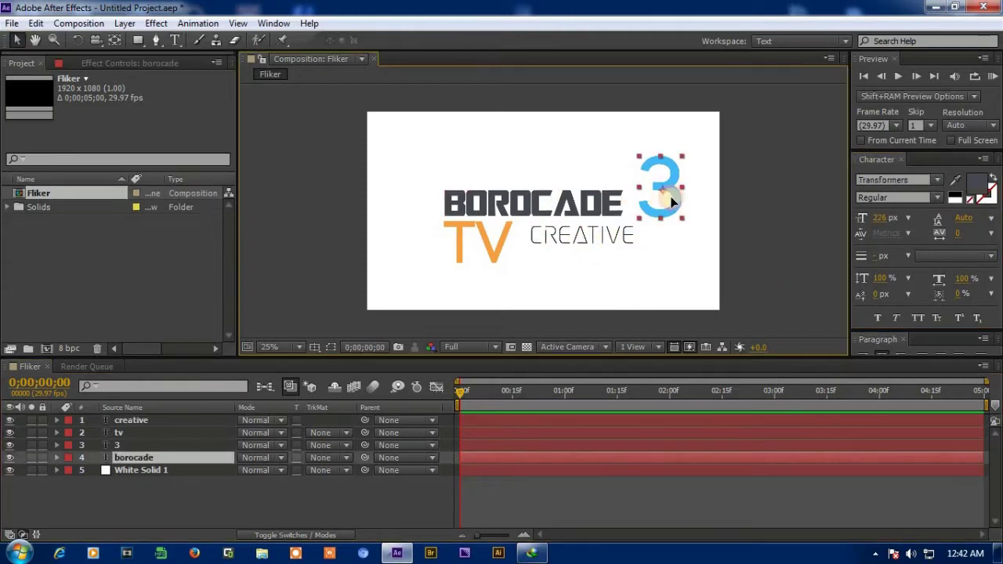
pyautogui.click(615, 234)
pyautogui.click(444, 237)
pyautogui.click(470, 296)
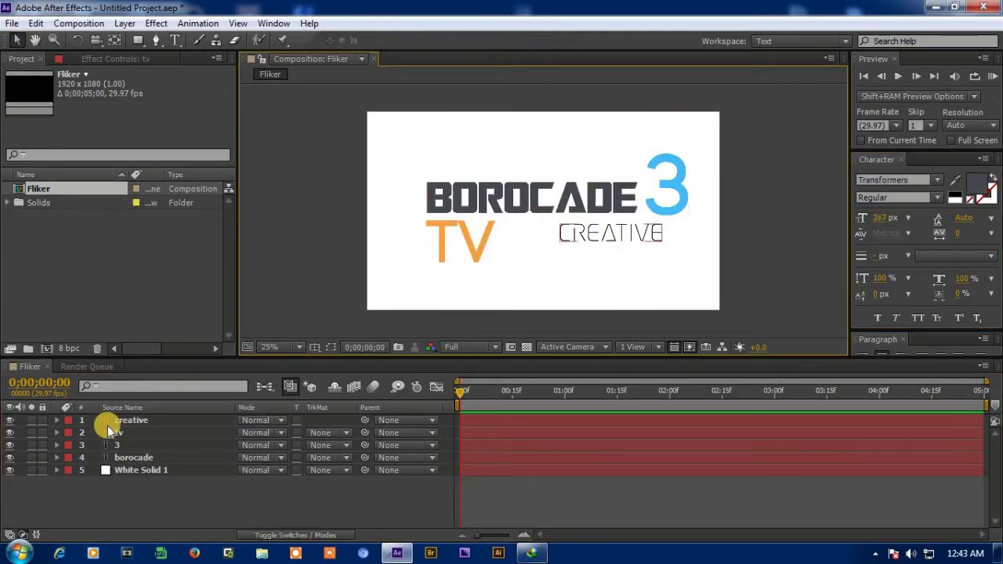
pyautogui.click(134, 494)
# Step: Add Shape Layer 1 as a thin, wide rectangle stretched across the BOROCADE line
pyautogui.rightClick(135, 493)
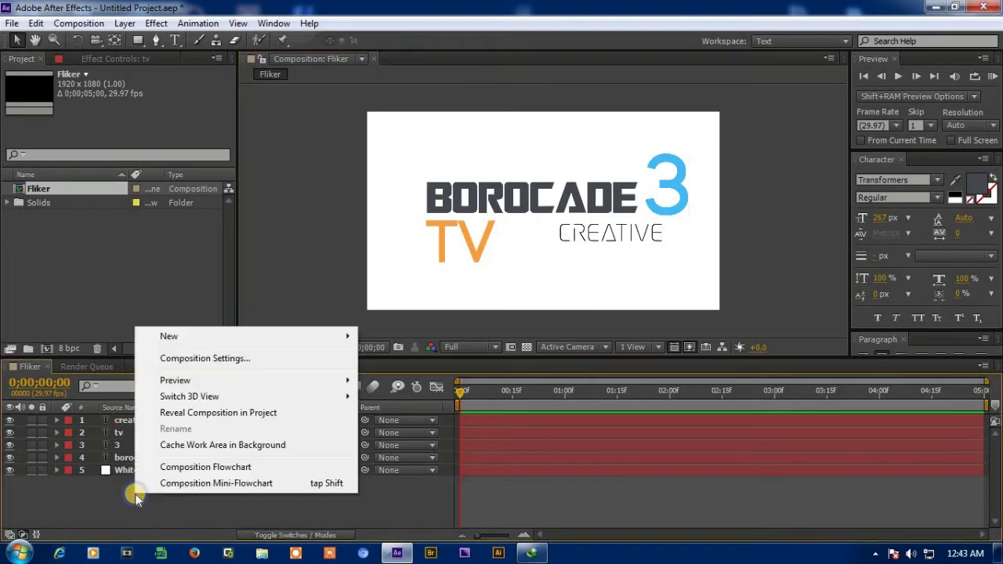
pyautogui.moveTo(197, 345)
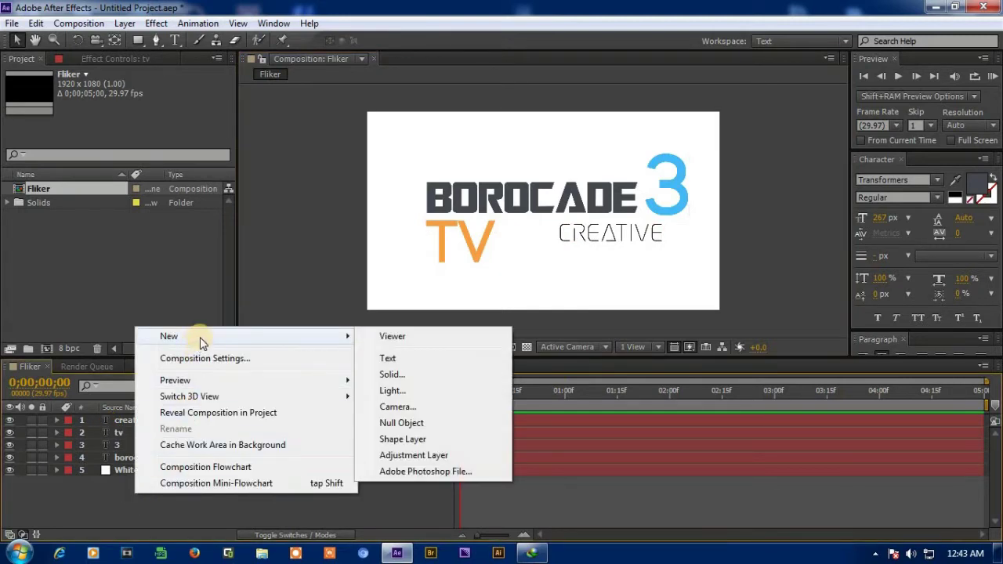
pyautogui.click(419, 440)
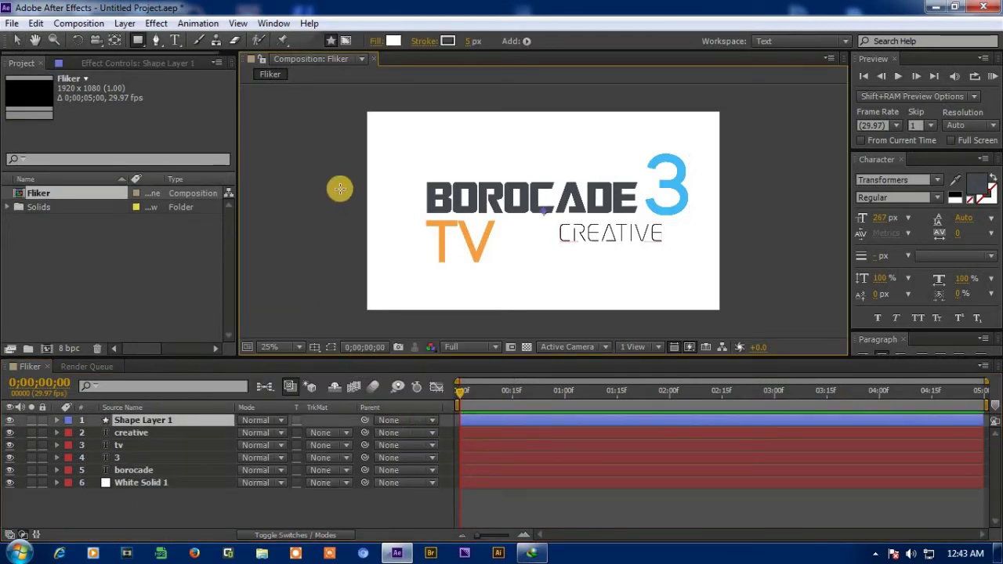
pyautogui.moveTo(316, 216); pyautogui.dragTo(820, 207)
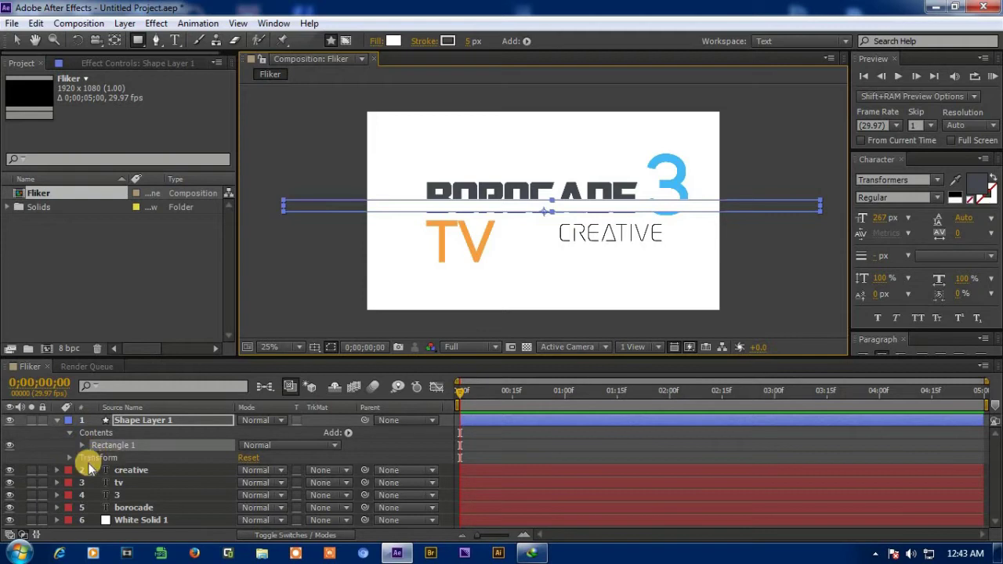
# Step: Drive Shape Layer 1's Position with wiggle(10,500) and preview the jittering bar
pyautogui.click(66, 458)
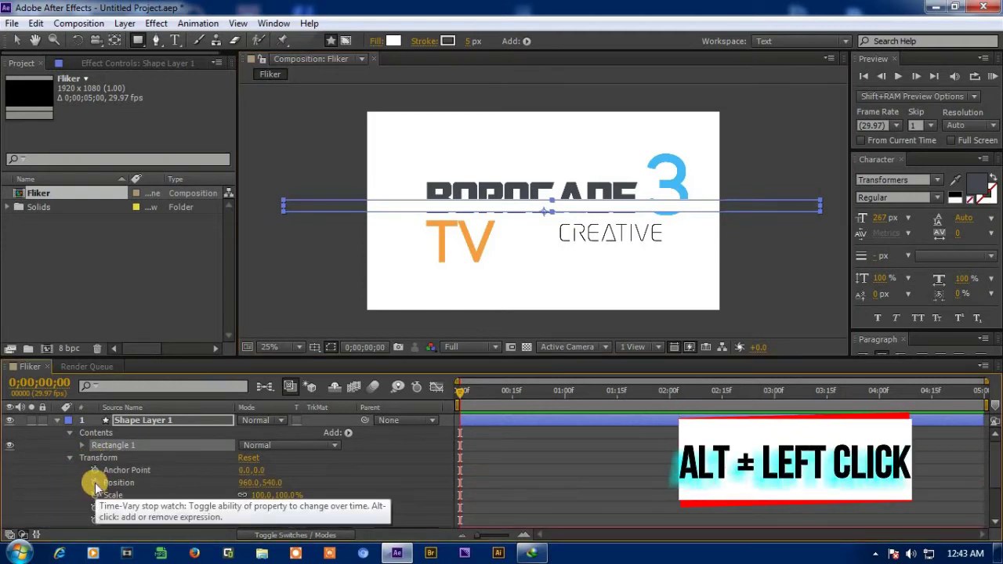
pyautogui.keyDown('alt'); pyautogui.click(94, 482); pyautogui.keyUp('alt')
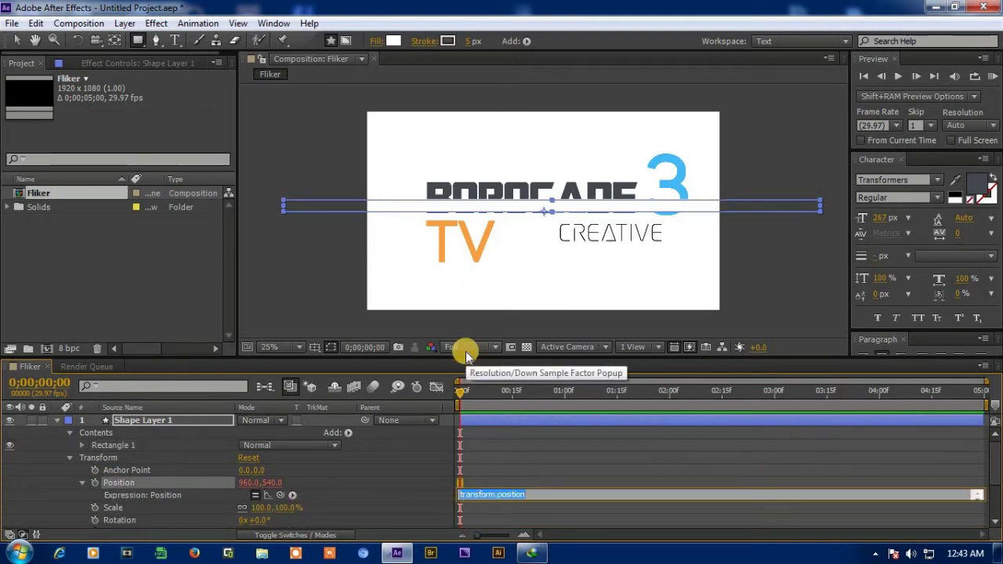
pyautogui.write('wiggle')
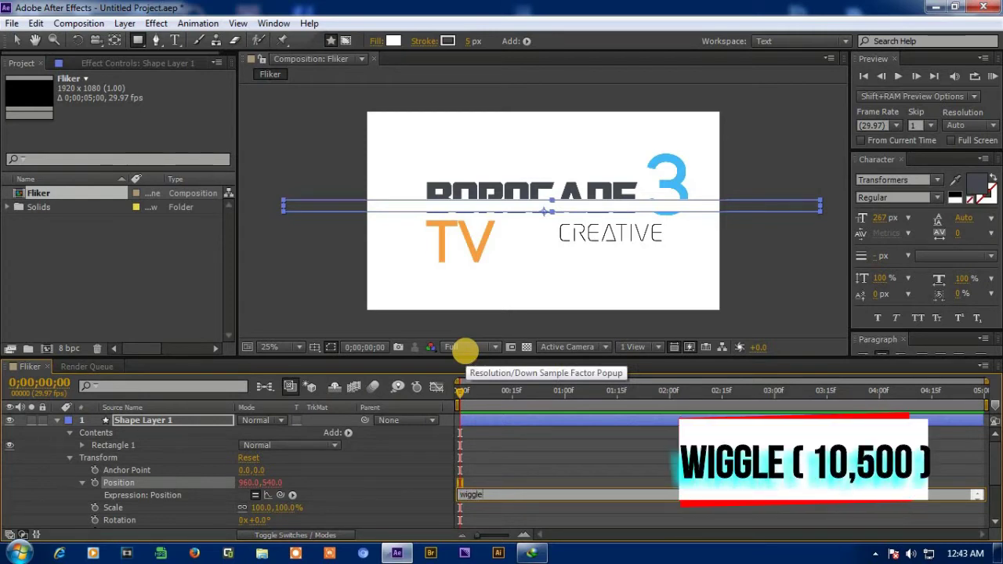
pyautogui.write('()')
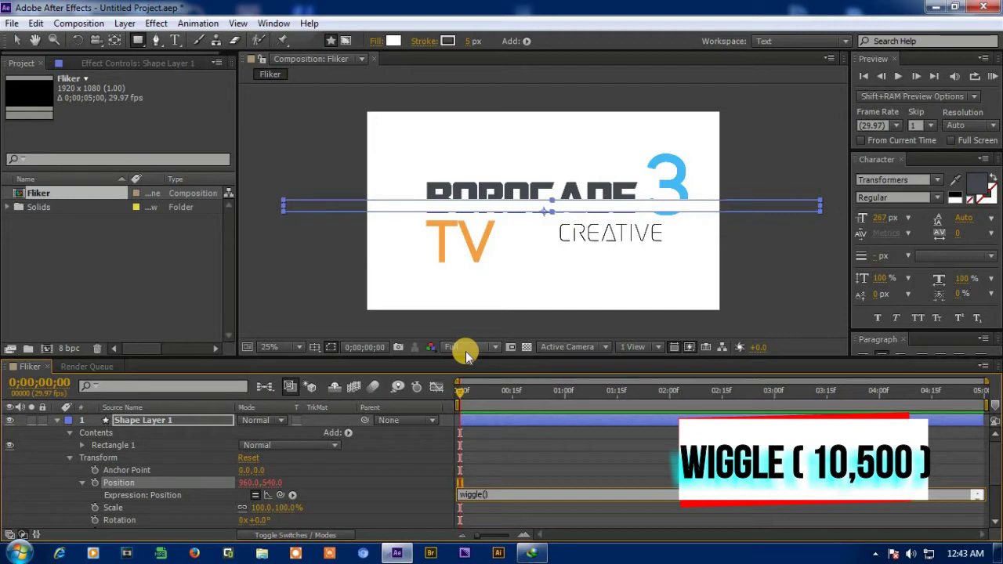
pyautogui.write('10,500')
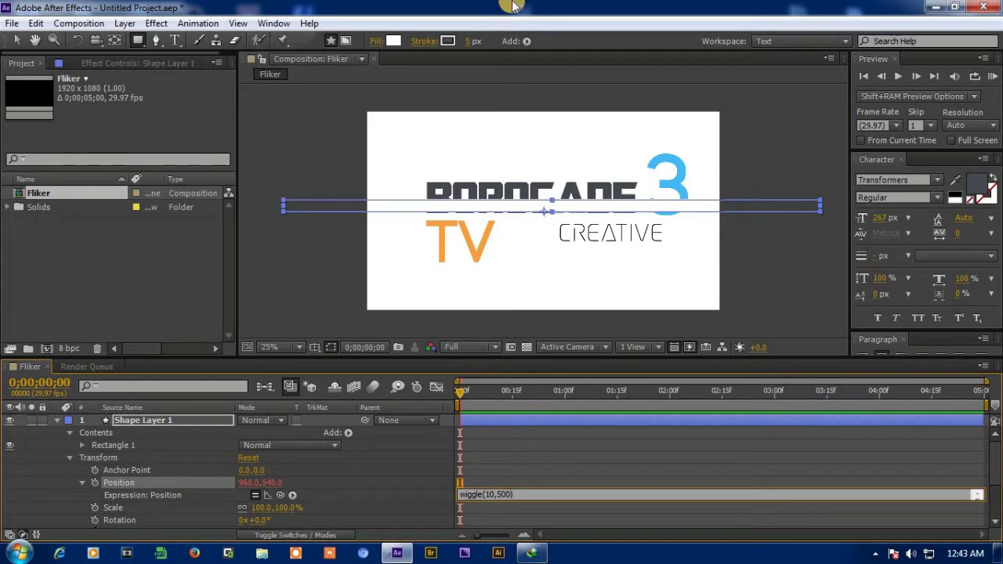
pyautogui.click(15, 483)
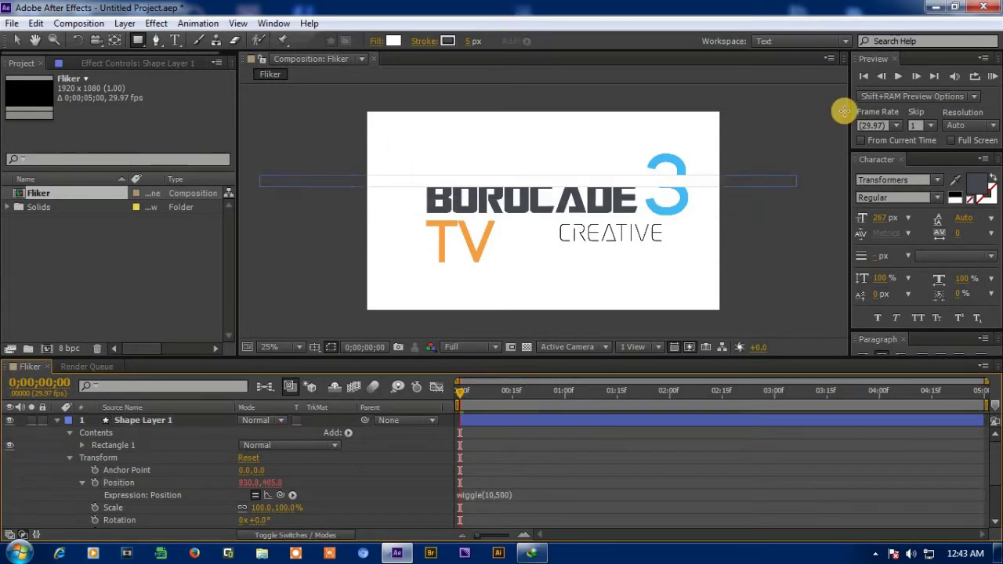
pyautogui.click(897, 78)
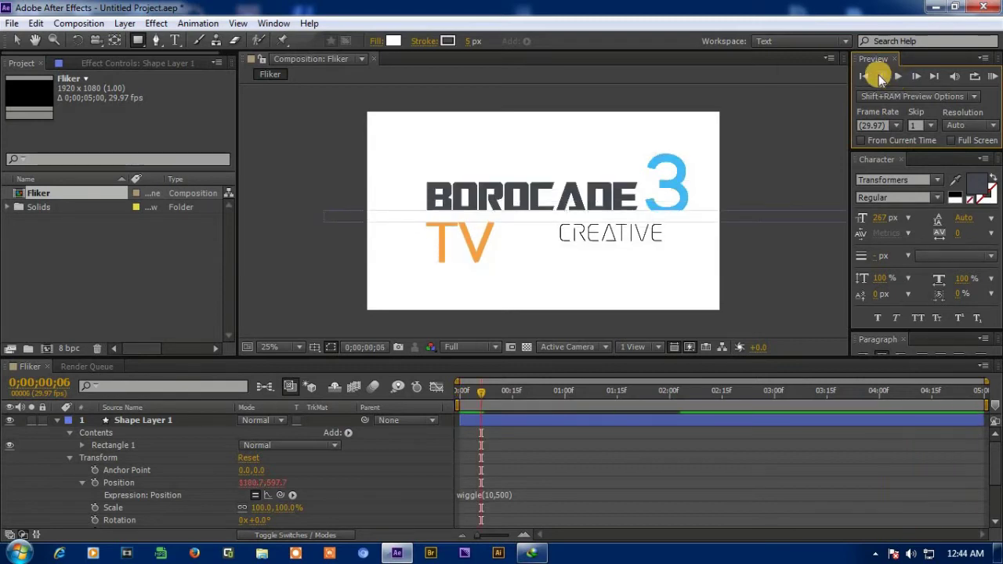
pyautogui.click(883, 76)
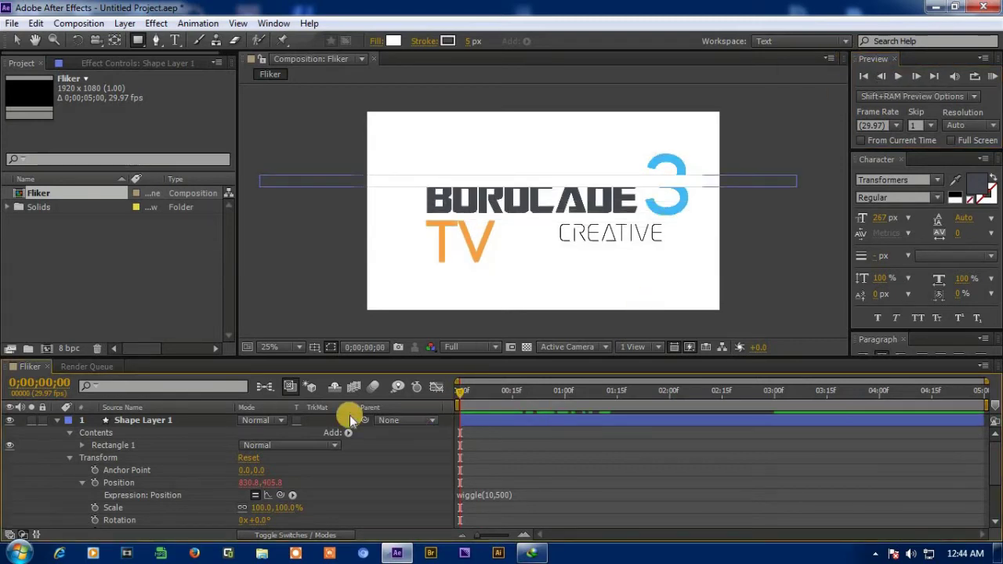
# Step: Duplicate Shape Layer 1 into Shape Layers 2–4 and preview the four wiggling bars
pyautogui.click(56, 420)
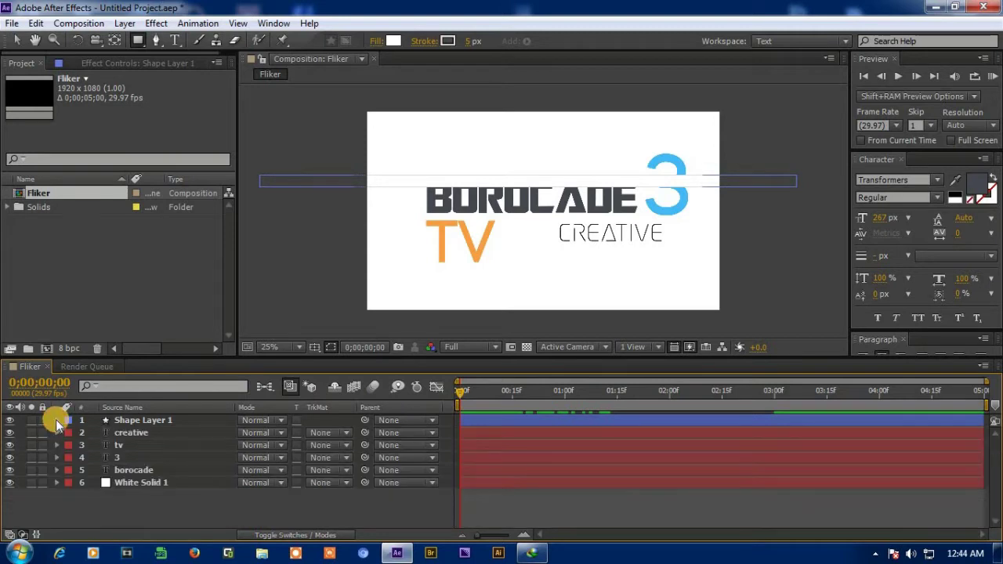
pyautogui.click(132, 420)
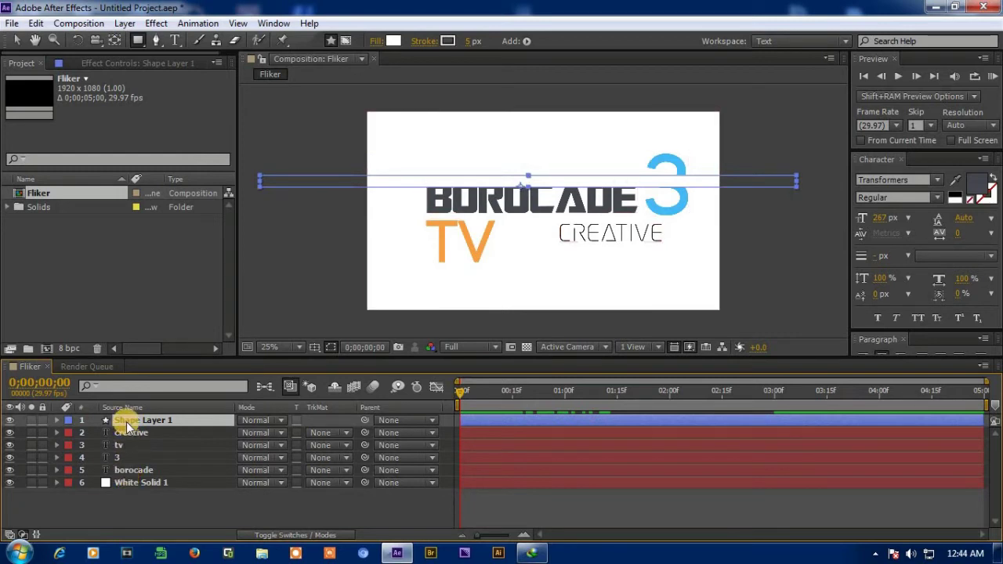
pyautogui.click(127, 421)
pyautogui.hotkey('ctrl', 'd')
pyautogui.hotkey('ctrl', 'd')
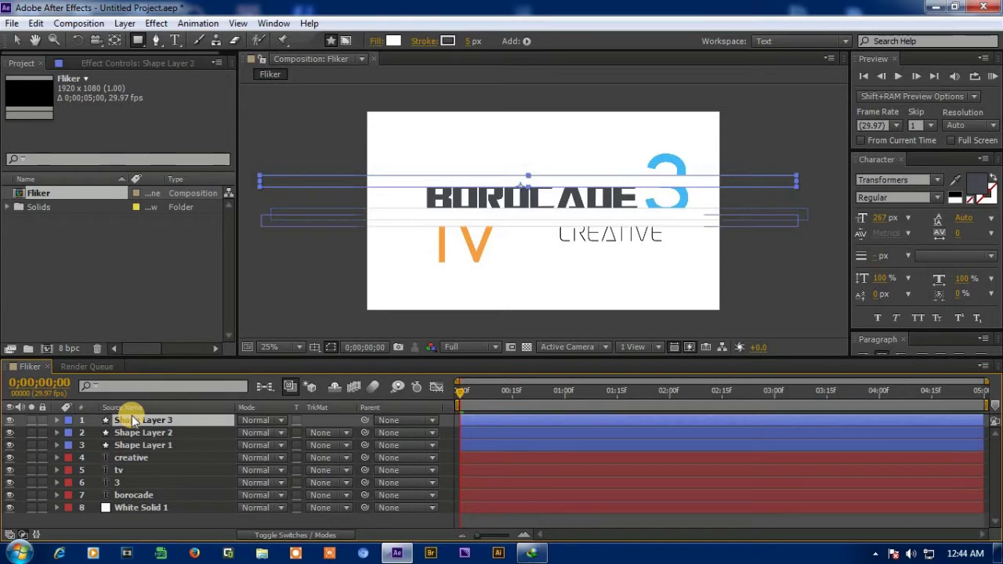
pyautogui.hotkey('ctrl', 'd')
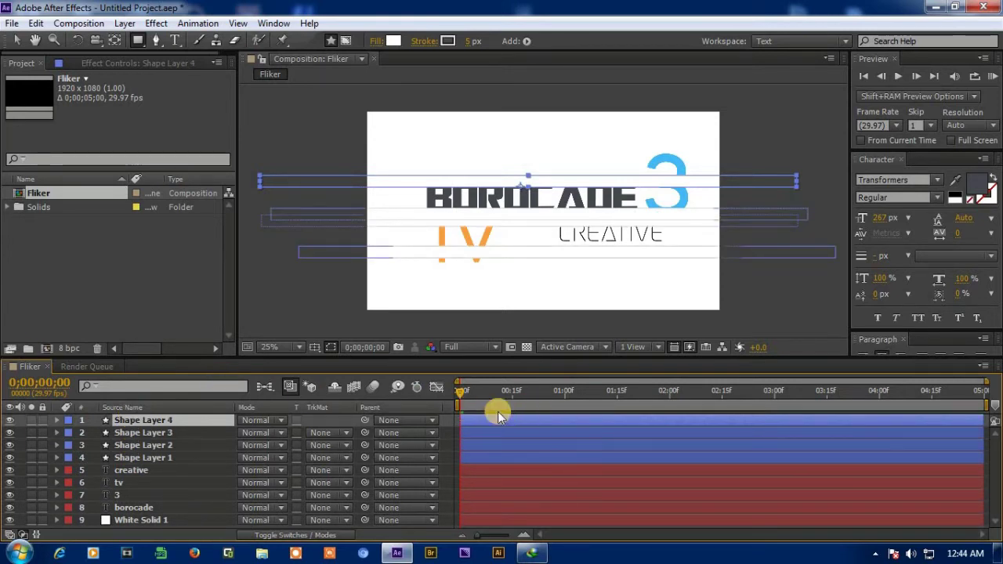
pyautogui.click(898, 76)
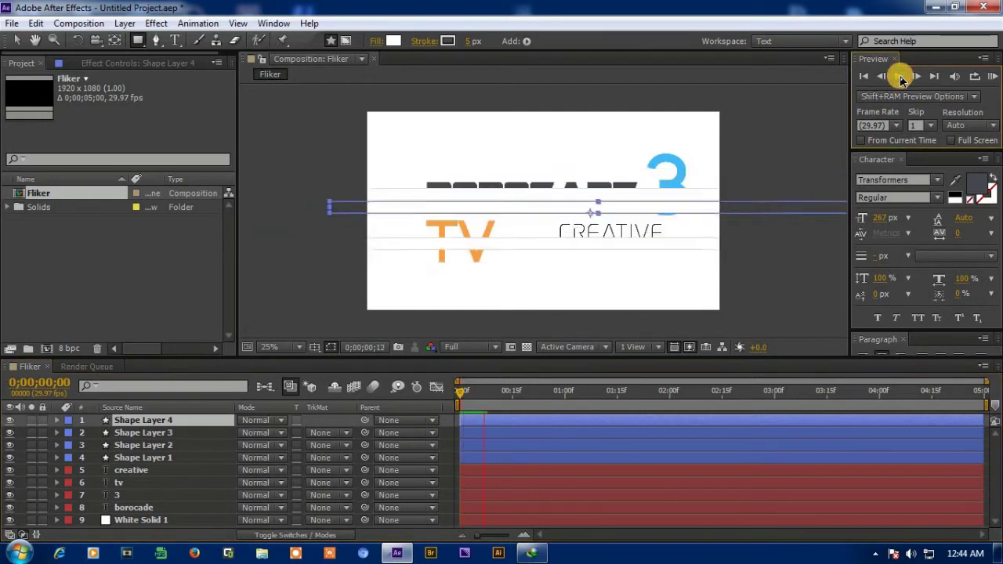
# Step: Move Shape Layers 2, 3 and 4 directly above tv, 3 and borocade, then return to frame 0
pyautogui.press('space')
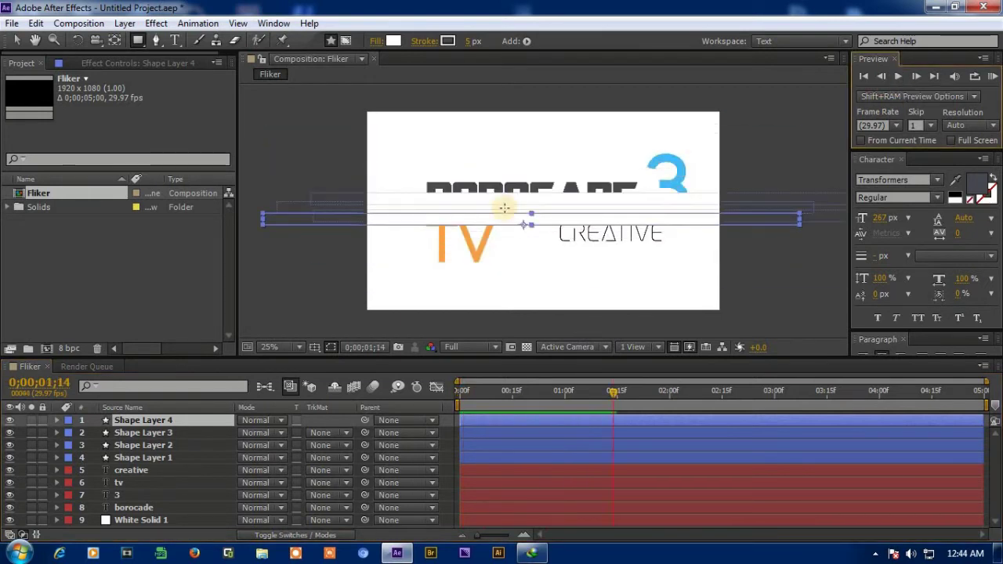
pyautogui.hotkey('ctrl', 'shift', 'a')
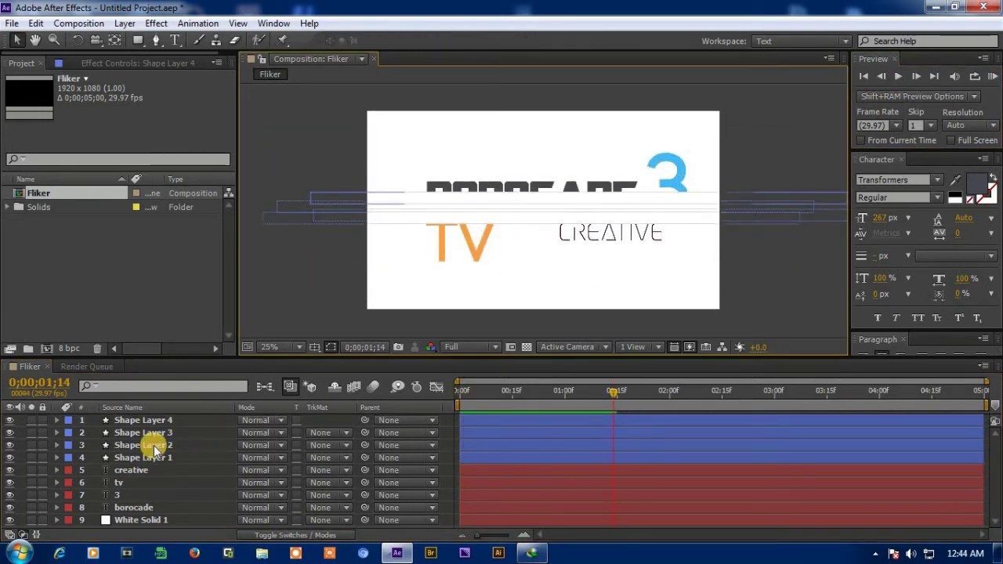
pyautogui.moveTo(154, 448); pyautogui.dragTo(154, 480)
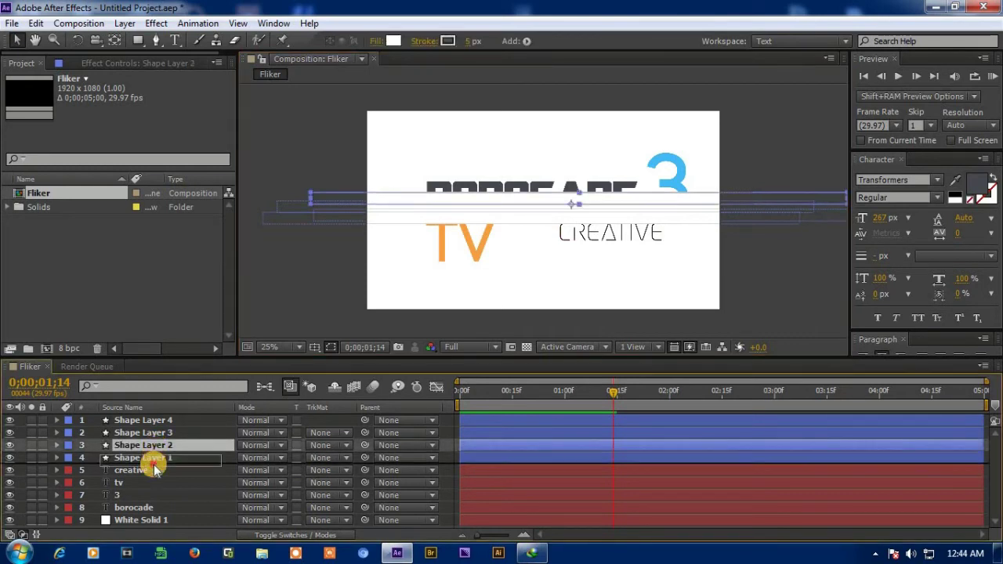
pyautogui.moveTo(154, 479); pyautogui.dragTo(154, 475)
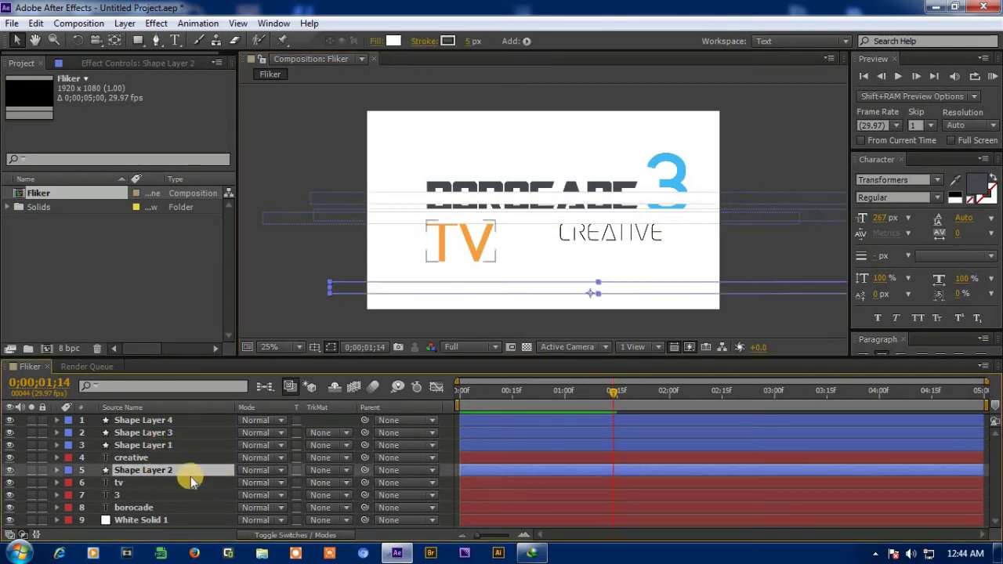
pyautogui.moveTo(164, 435); pyautogui.dragTo(157, 486)
pyautogui.moveTo(161, 423); pyautogui.dragTo(156, 508)
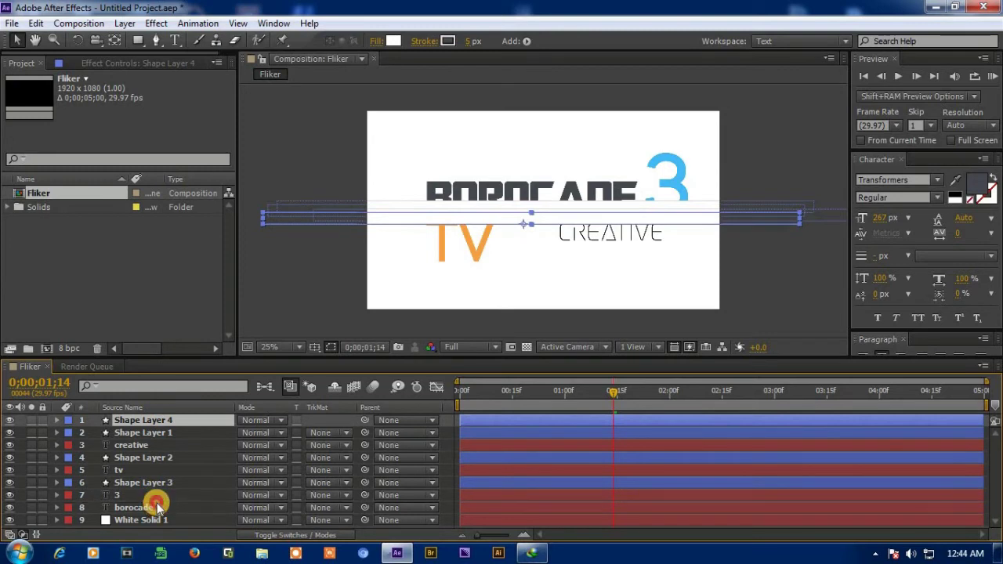
pyautogui.moveTo(157, 508); pyautogui.dragTo(156, 506)
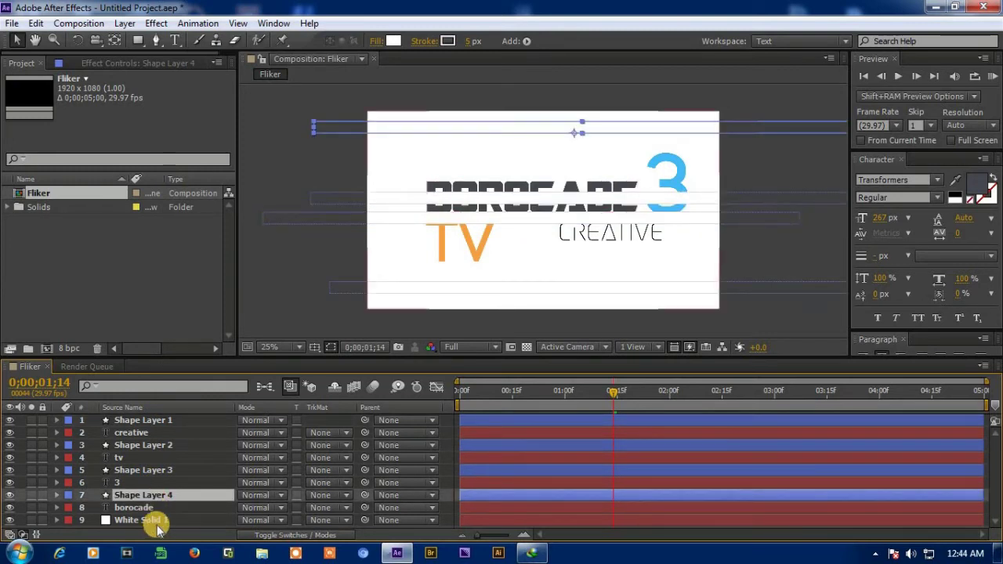
pyautogui.click(284, 304)
pyautogui.moveTo(612, 392); pyautogui.dragTo(436, 401)
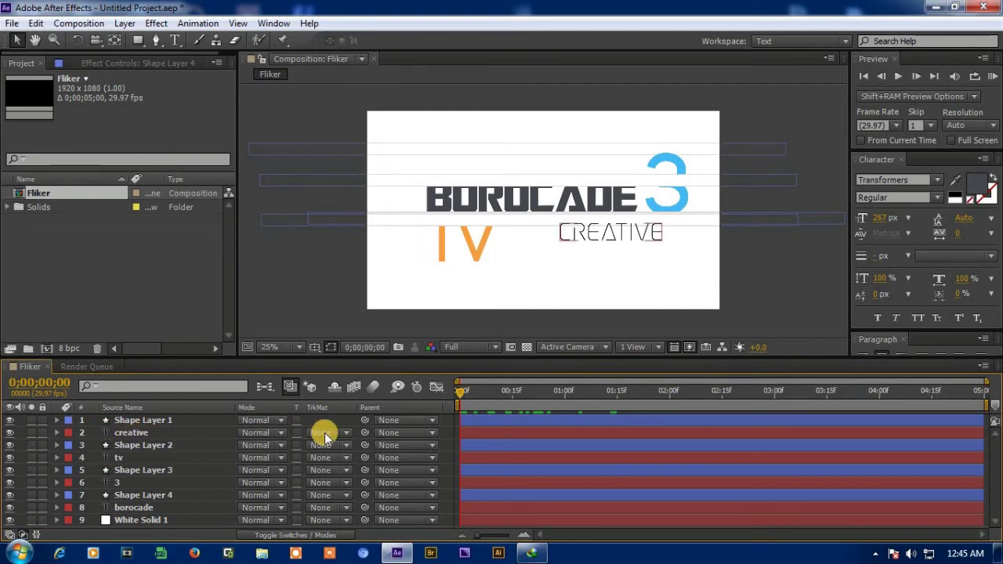
# Step: Set creative and tv to Alpha Inverted Matte from the bars above them
pyautogui.click(324, 432)
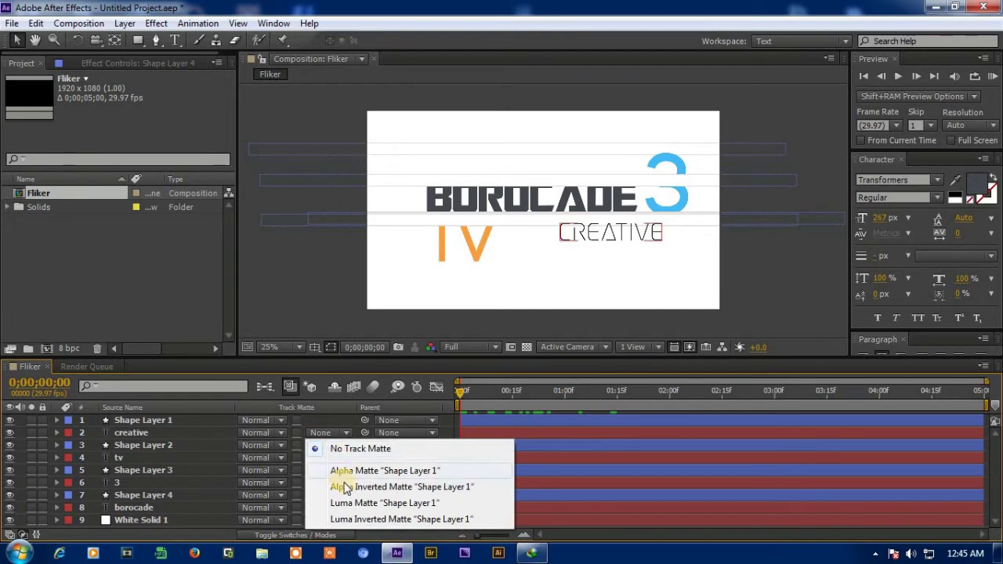
pyautogui.click(403, 489)
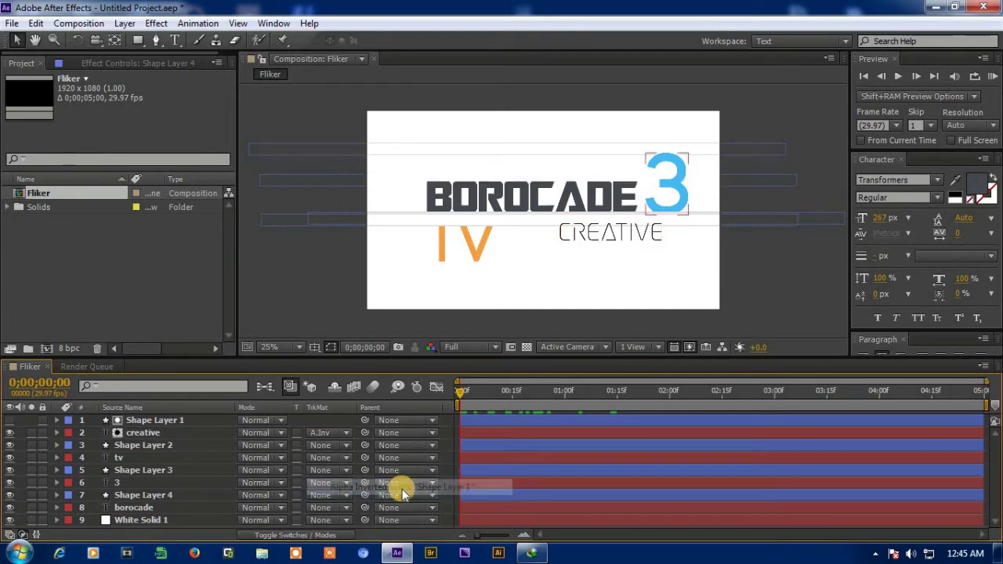
pyautogui.click(82, 458)
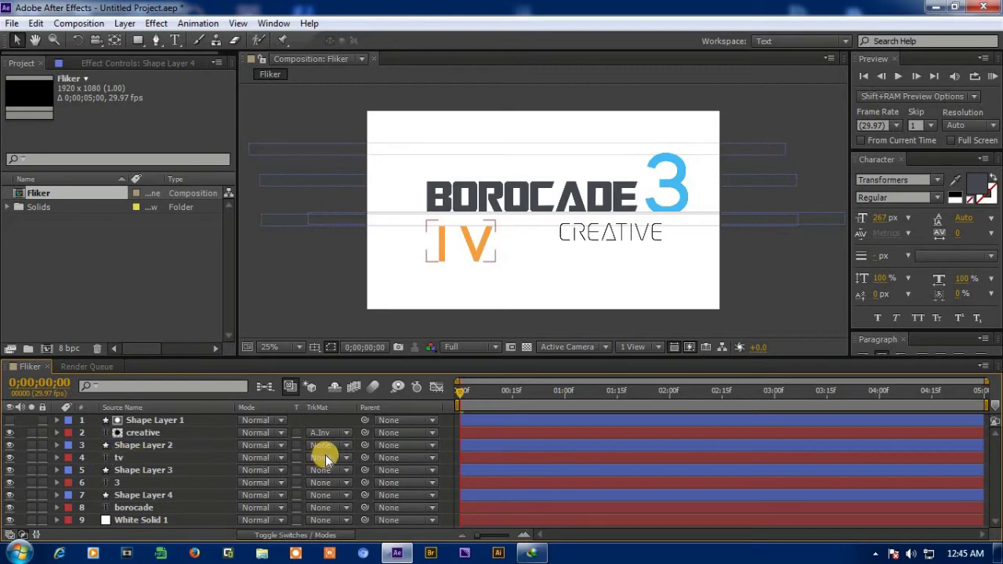
pyautogui.click(325, 454)
pyautogui.click(343, 413)
# Step: Set the 3 and borocade to Alpha Inverted Matte, borocade from Shape Layer 4, then preview
pyautogui.click(117, 483)
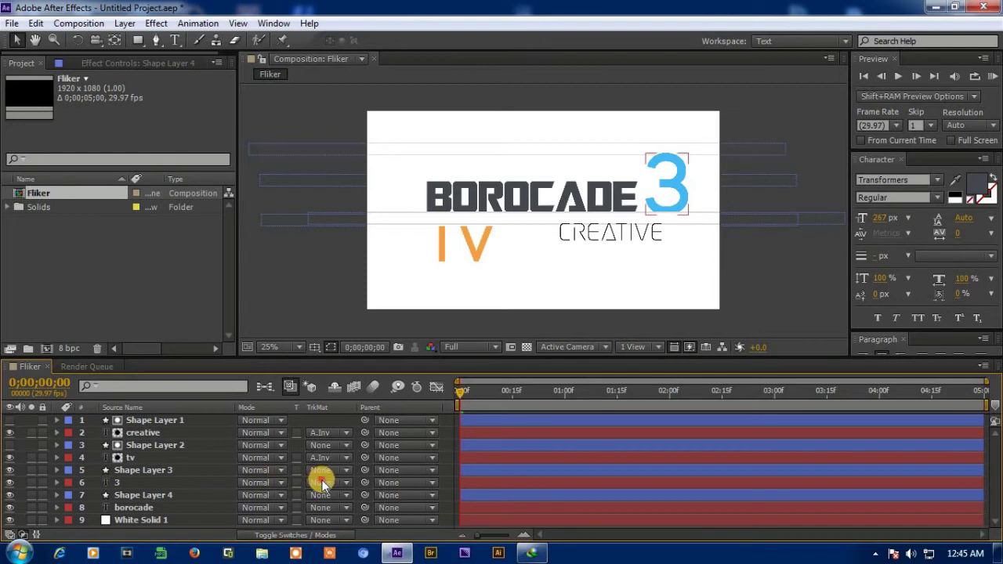
pyautogui.click(322, 482)
pyautogui.click(336, 436)
pyautogui.click(88, 509)
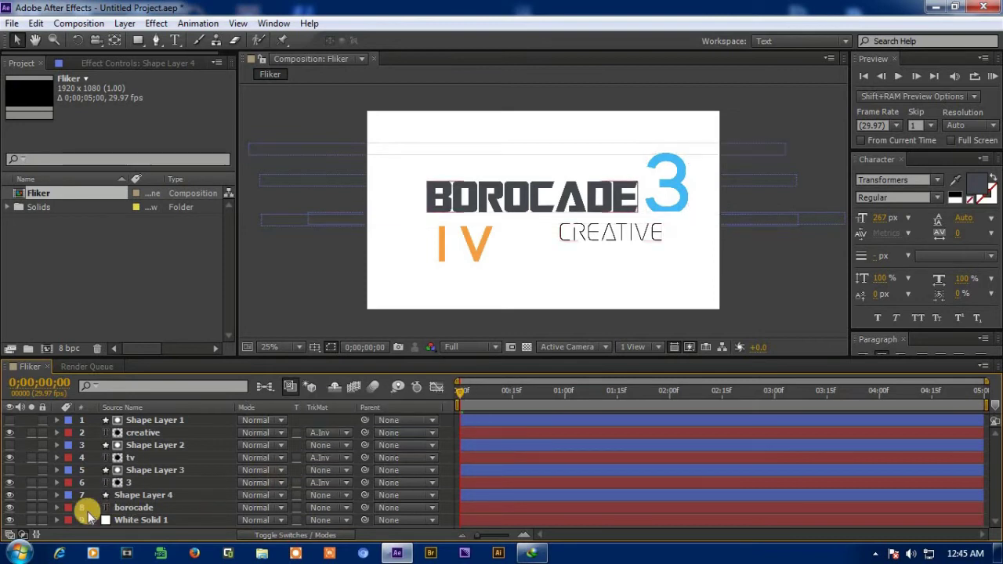
pyautogui.click(322, 508)
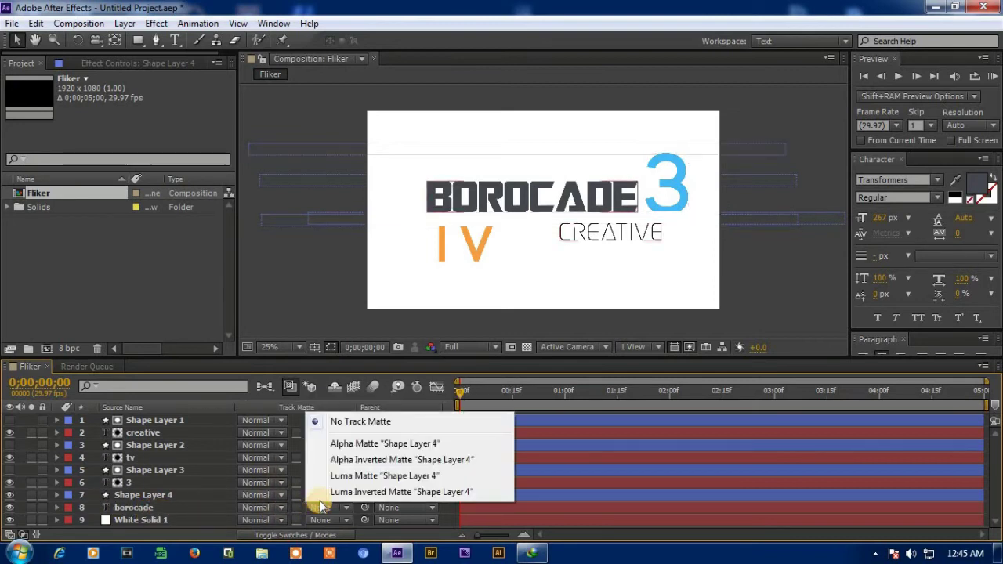
pyautogui.click(333, 462)
pyautogui.press('F2')
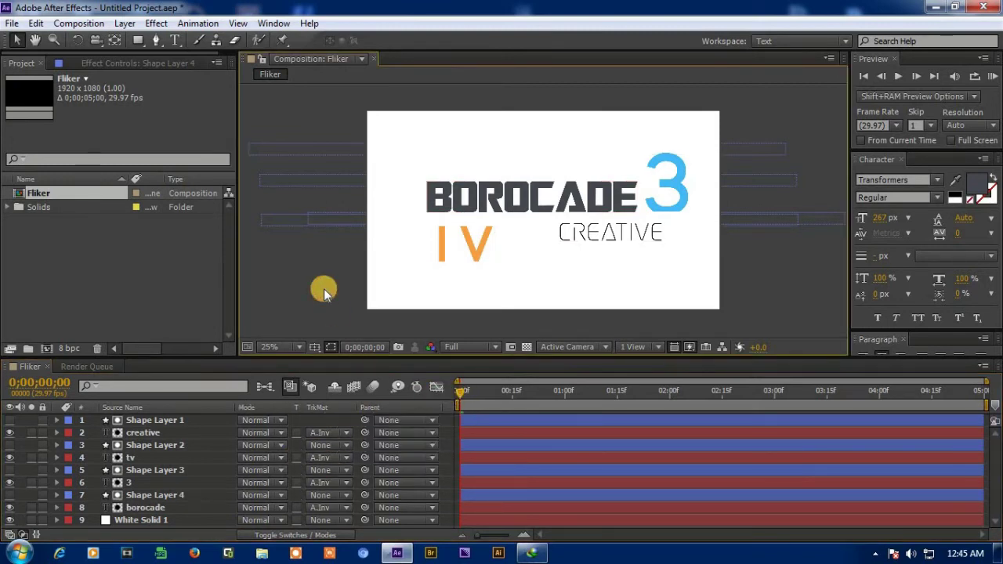
pyautogui.click(900, 77)
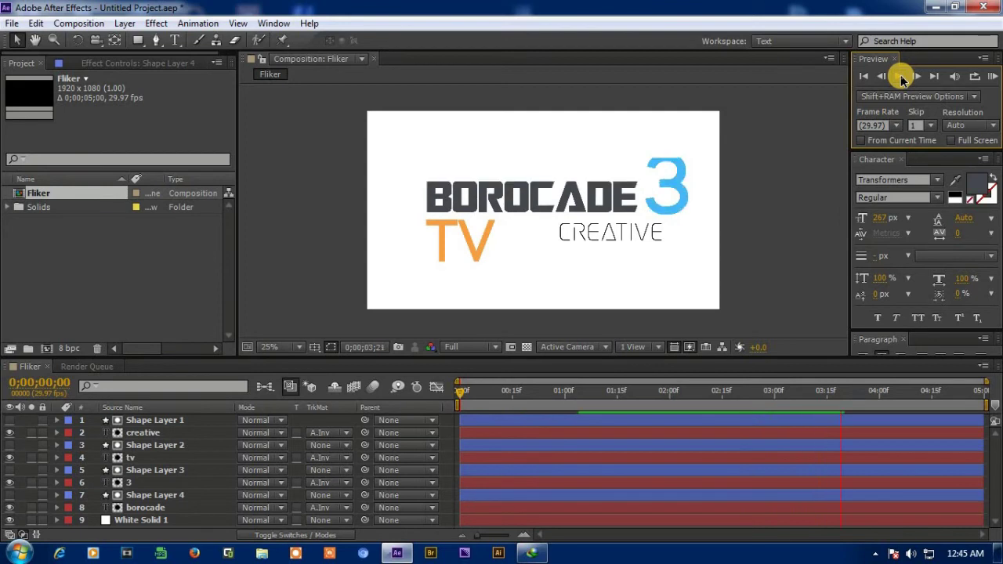
# Step: Stop the preview and import macos_sierra_stock_mountains_4k-wide.jpg into the project
pyautogui.click(902, 79)
pyautogui.click(66, 114)
pyautogui.click(8, 24)
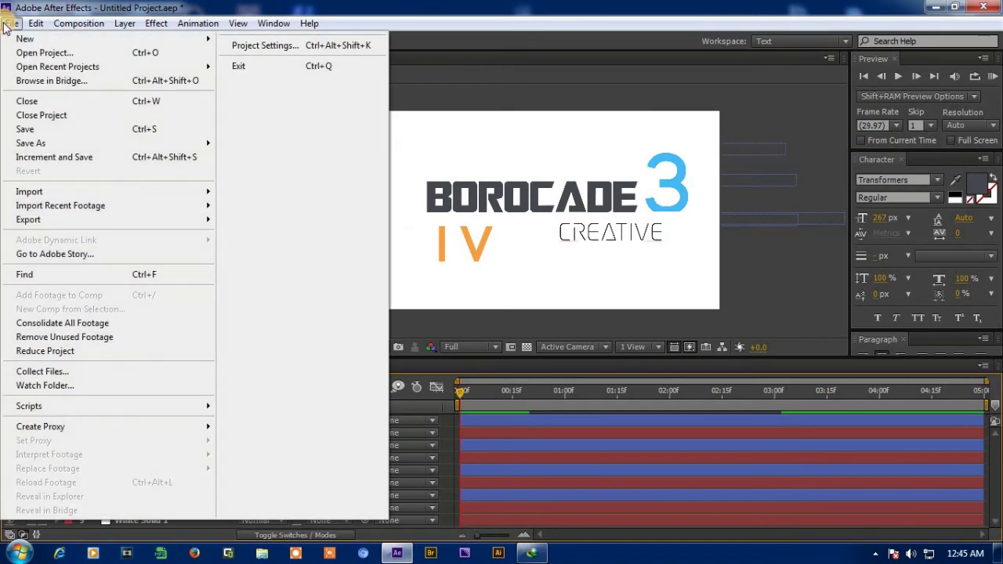
pyautogui.moveTo(31, 192)
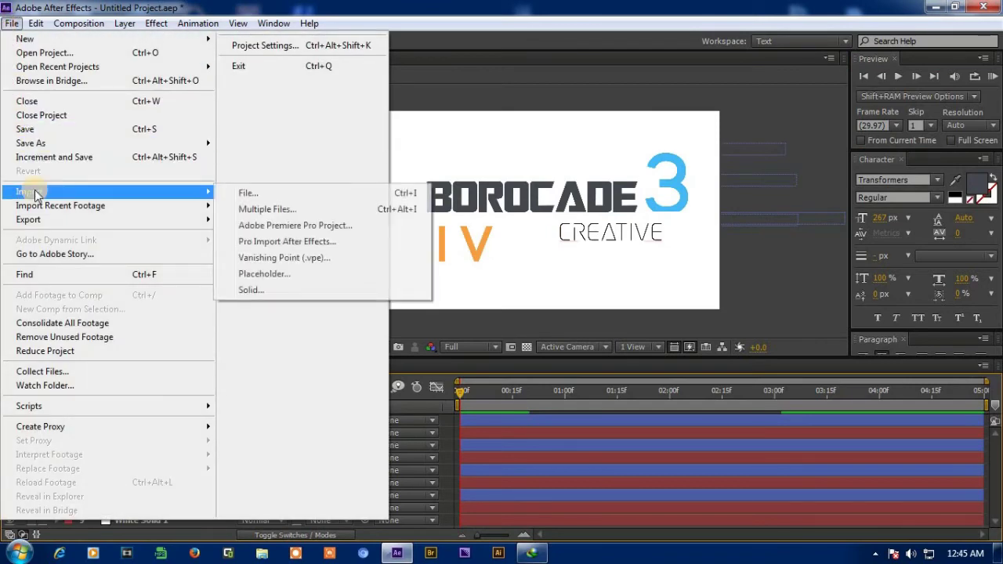
pyautogui.click(257, 194)
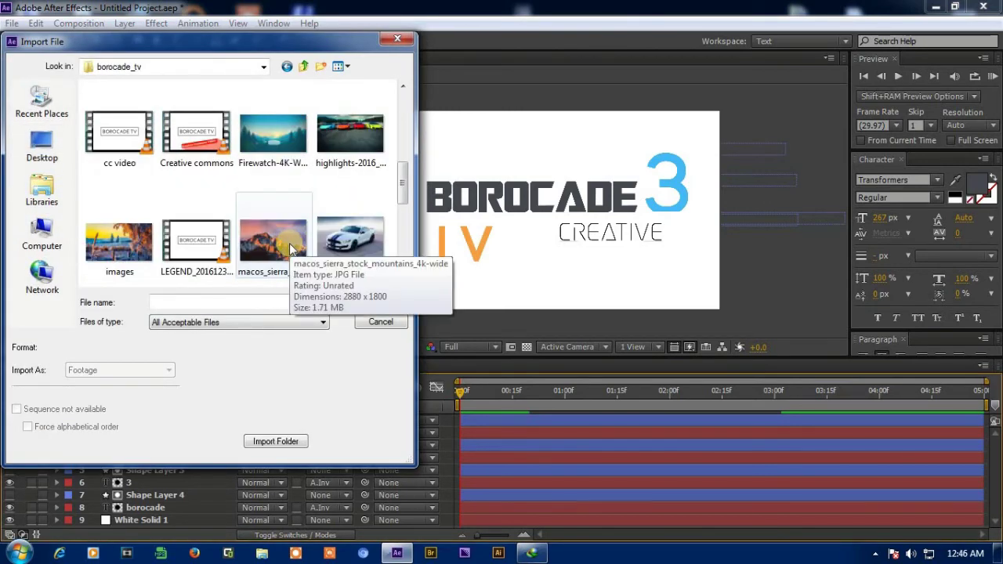
pyautogui.click(289, 243)
pyautogui.click(376, 304)
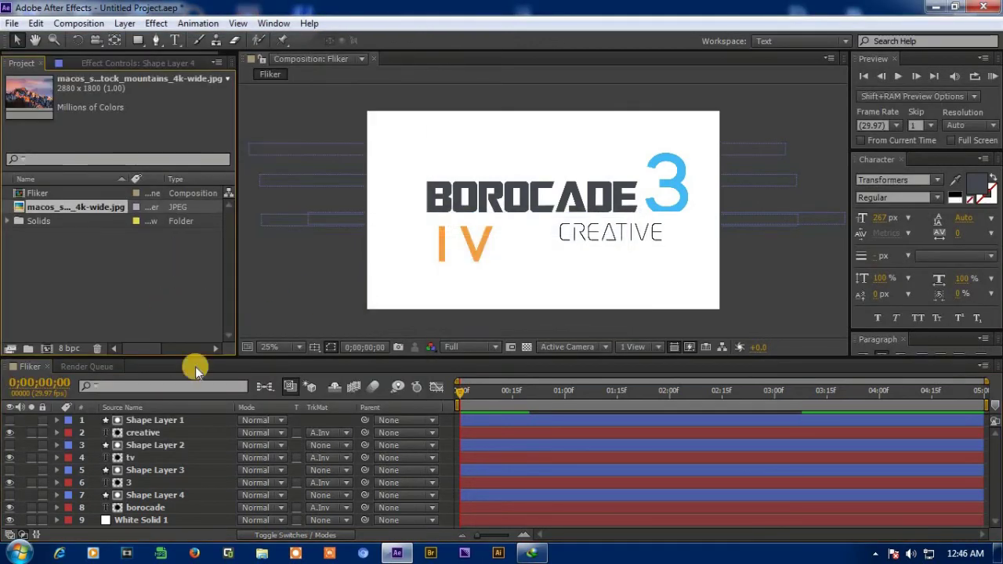
# Step: Add the mountain JPEG to Fliker beneath White Solid 1 and set the solid's opacity to 80%
pyautogui.moveTo(106, 214); pyautogui.dragTo(184, 525)
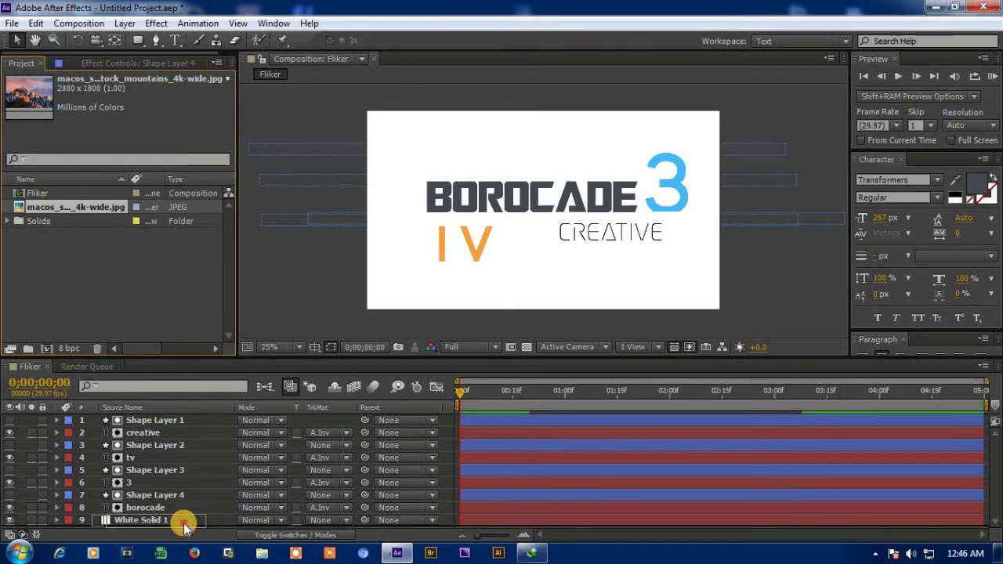
pyautogui.moveTo(184, 524); pyautogui.dragTo(186, 523)
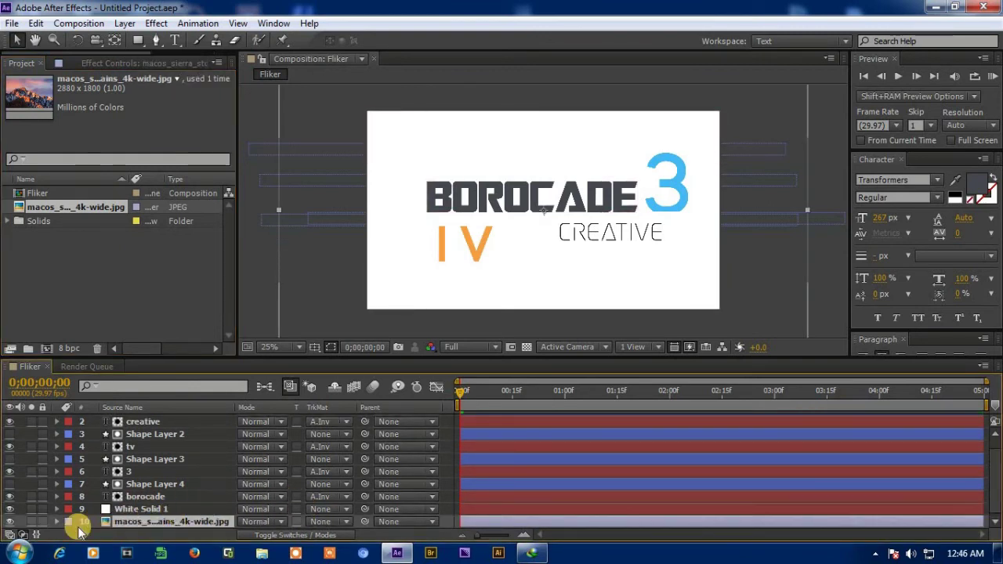
pyautogui.click(36, 510)
pyautogui.click(124, 509)
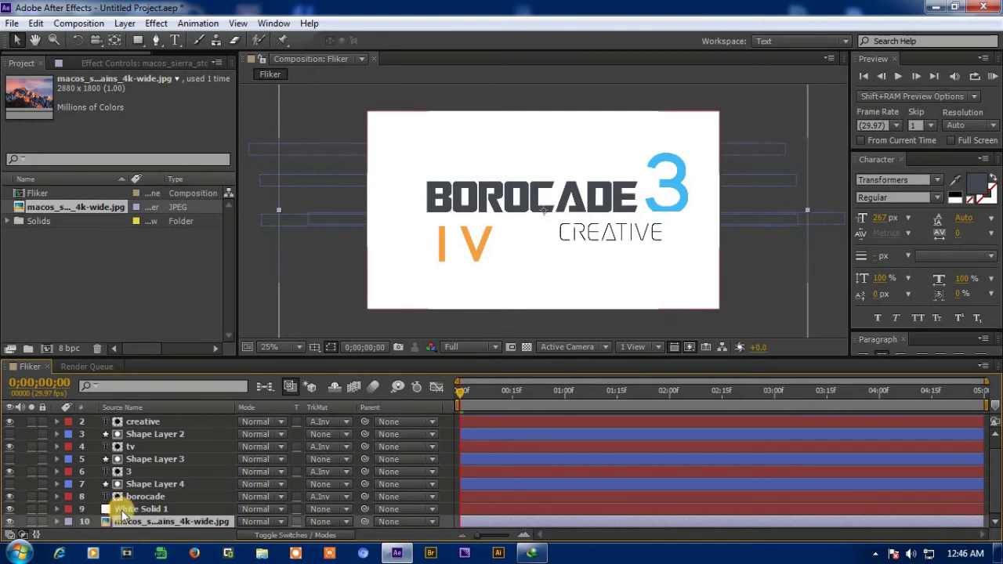
pyautogui.click(122, 510)
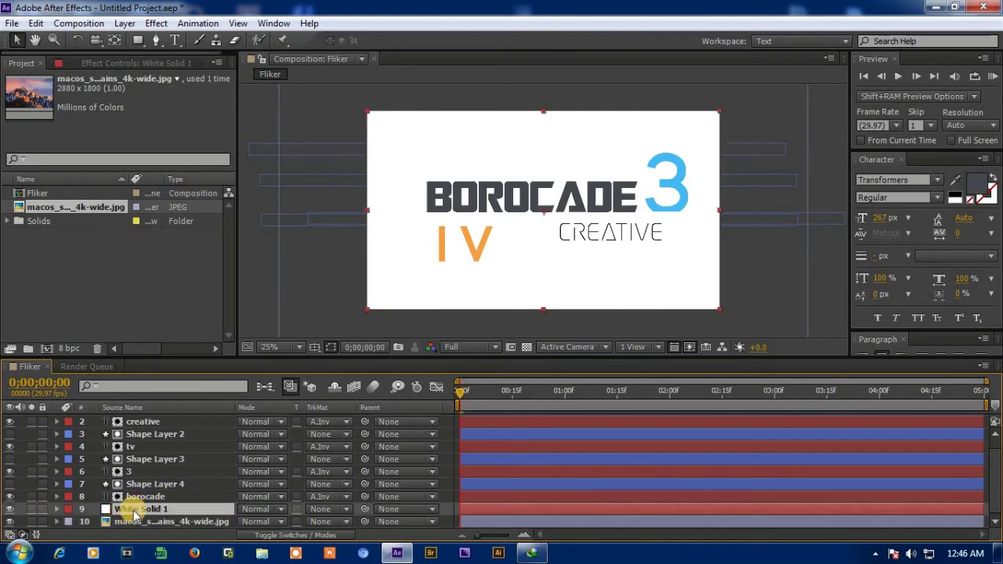
pyautogui.click(56, 508)
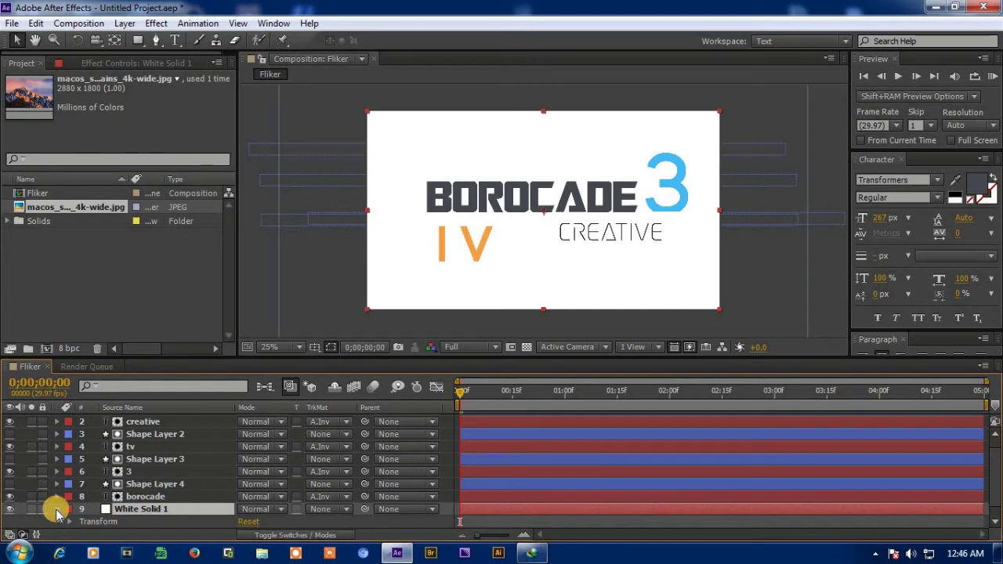
pyautogui.click(70, 509)
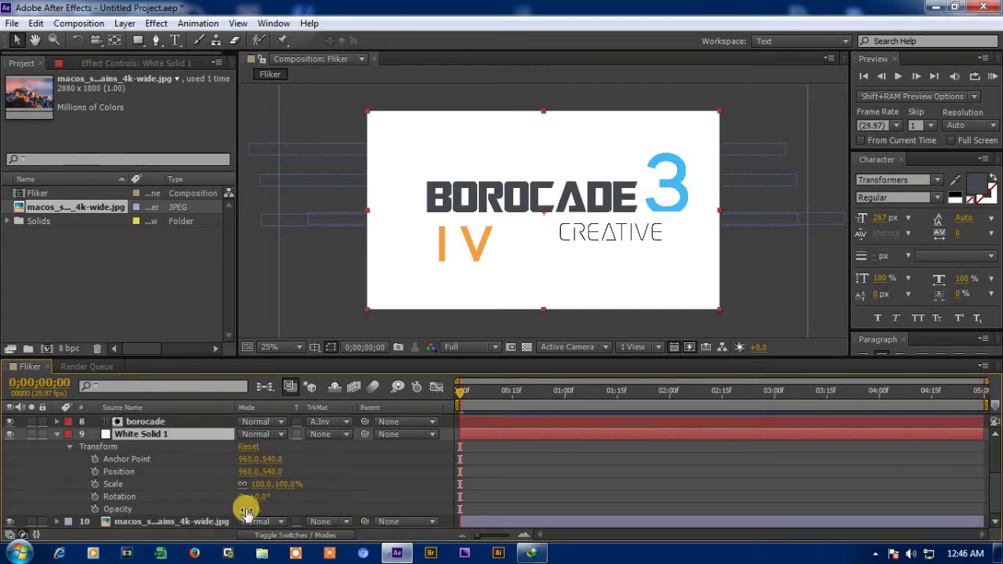
pyautogui.moveTo(249, 509); pyautogui.dragTo(302, 510)
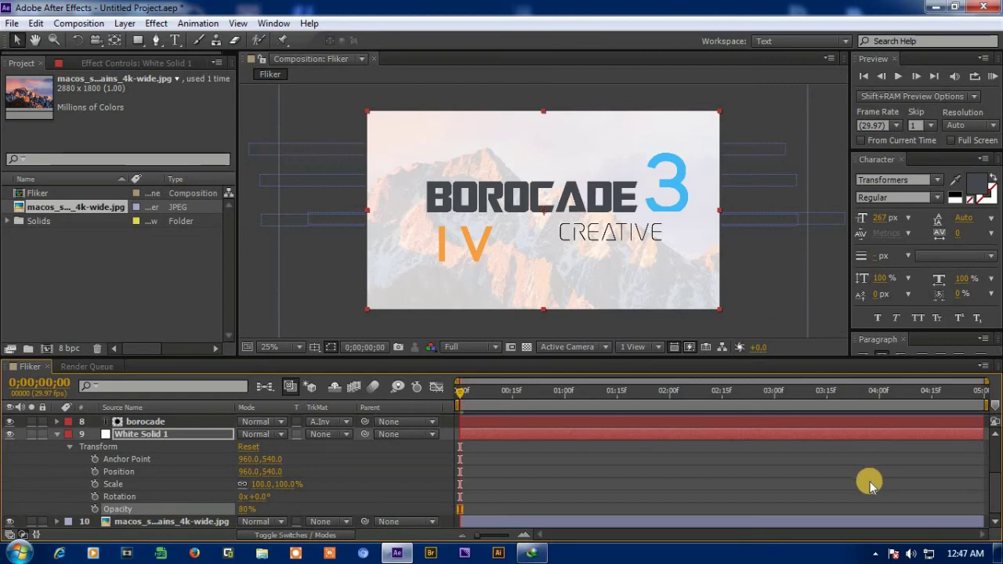
pyautogui.click(58, 434)
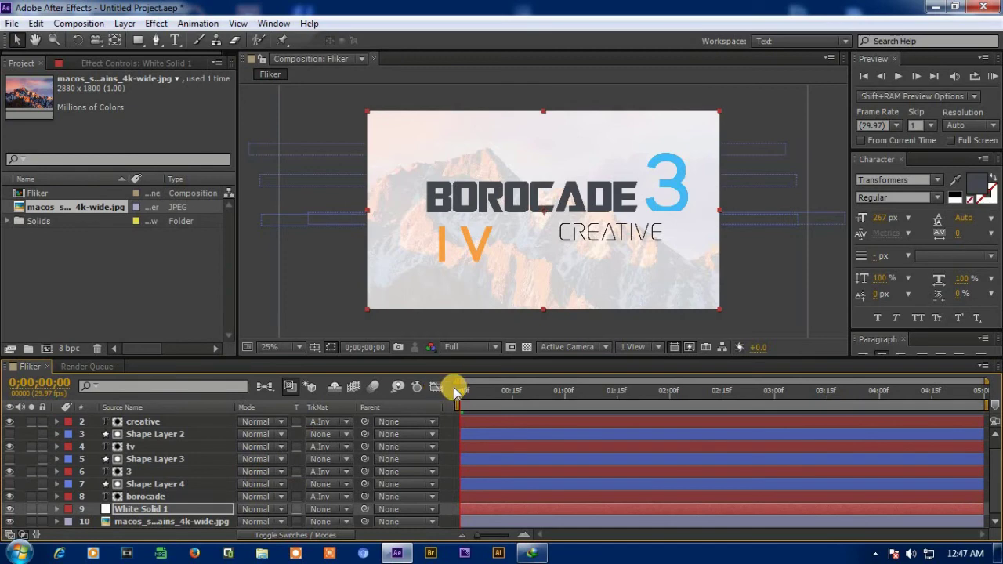
# Step: Trim Shape Layers 2, 3 and 4 so each ends at about one second
pyautogui.moveTo(459, 395); pyautogui.dragTo(445, 406)
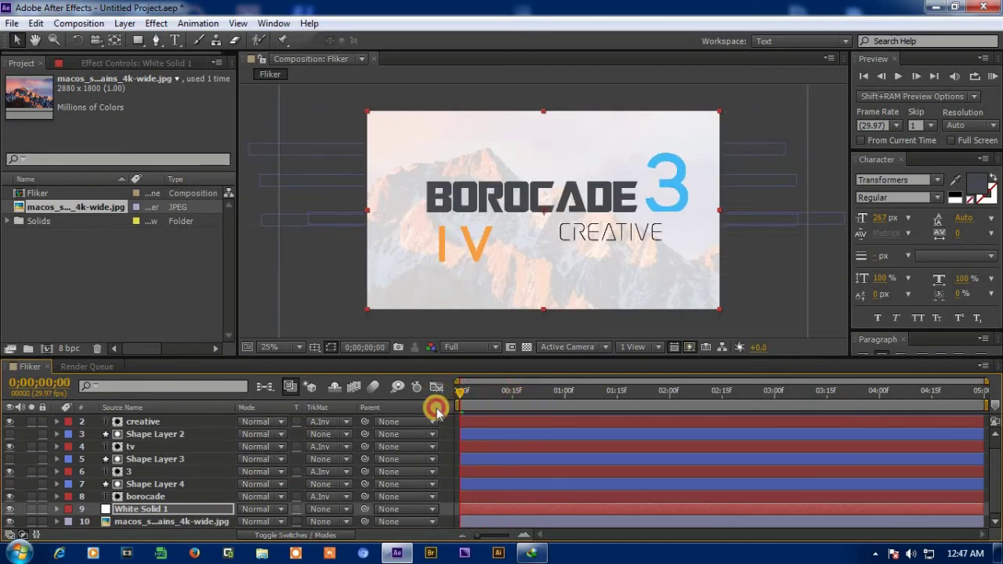
pyautogui.click(566, 448)
pyautogui.click(365, 473)
pyautogui.click(529, 416)
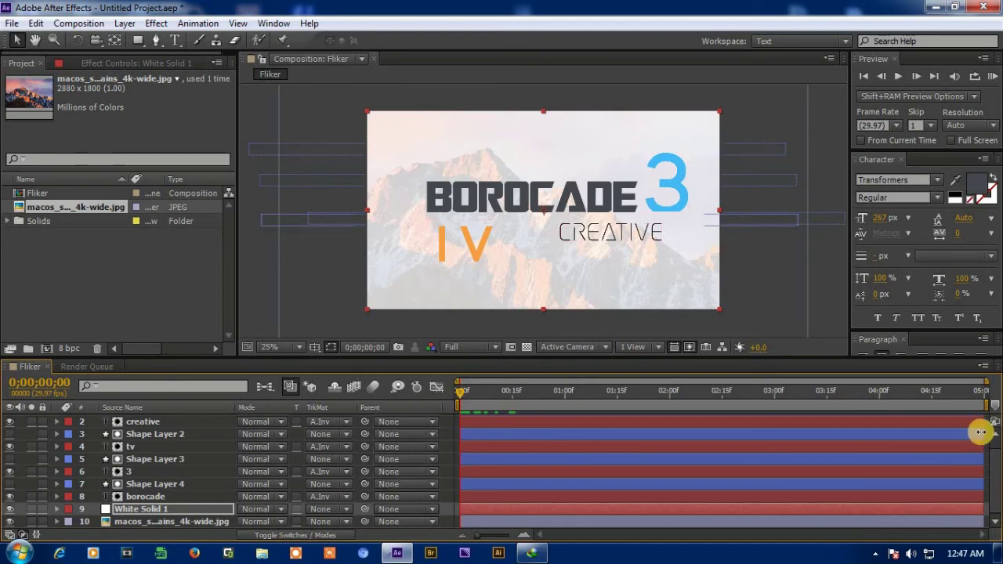
pyautogui.moveTo(980, 432); pyautogui.dragTo(539, 438)
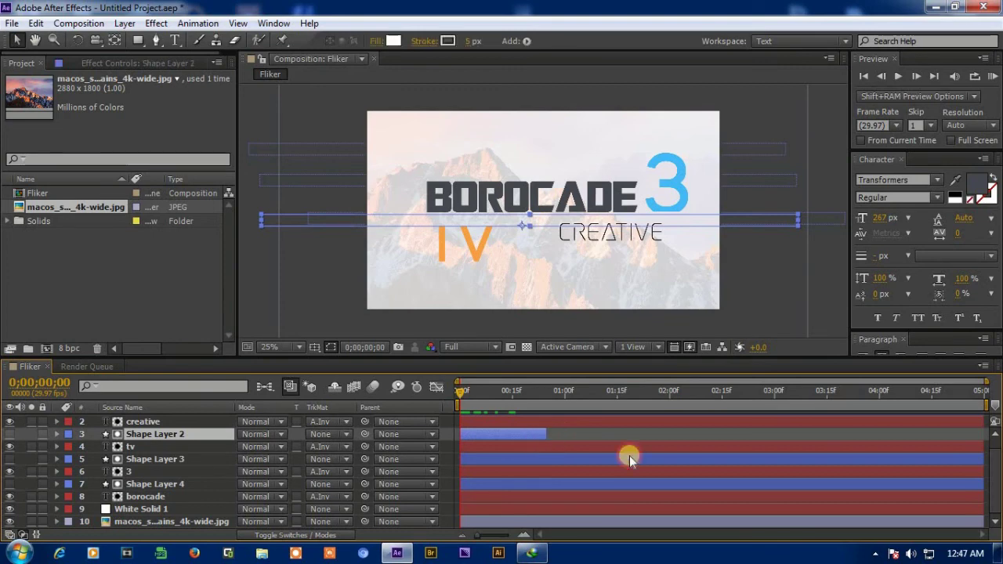
pyautogui.click(947, 462)
pyautogui.moveTo(947, 462); pyautogui.dragTo(544, 478)
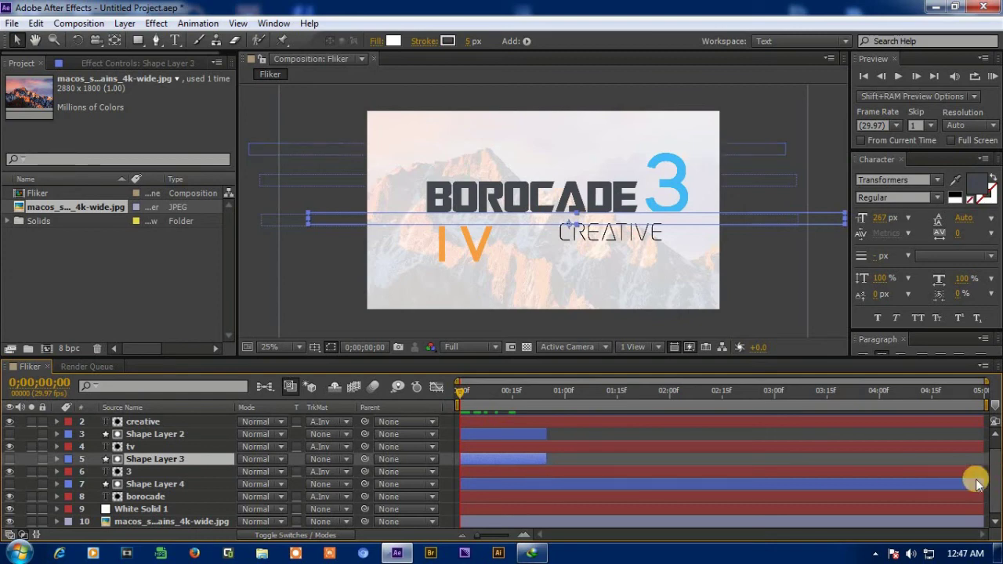
pyautogui.moveTo(984, 484); pyautogui.dragTo(547, 488)
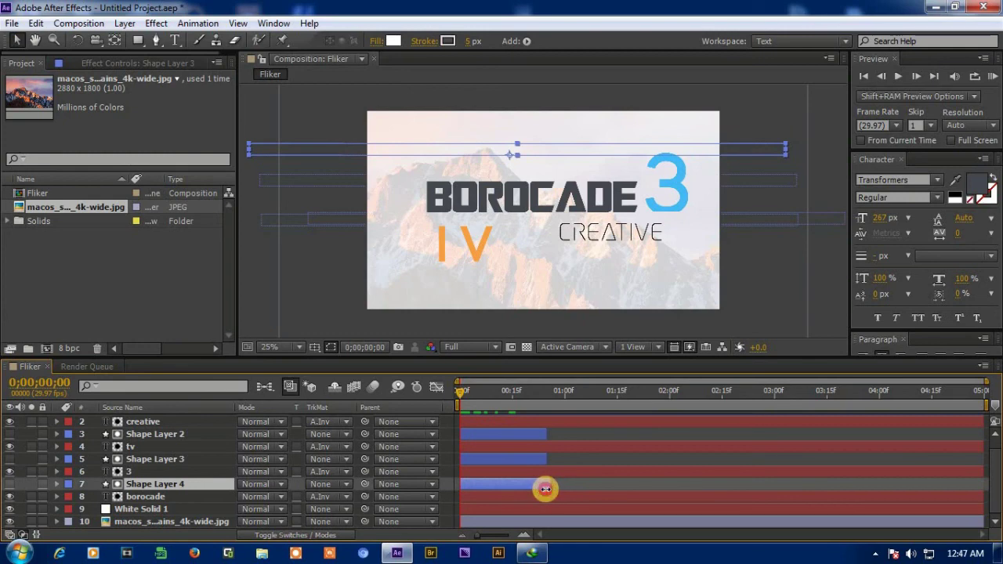
# Step: Shift Shape Layer 1 to start at one second, move Shape Layer 3 later, and preview the glitch
pyautogui.scroll(1, 588, 470)
pyautogui.click(544, 422)
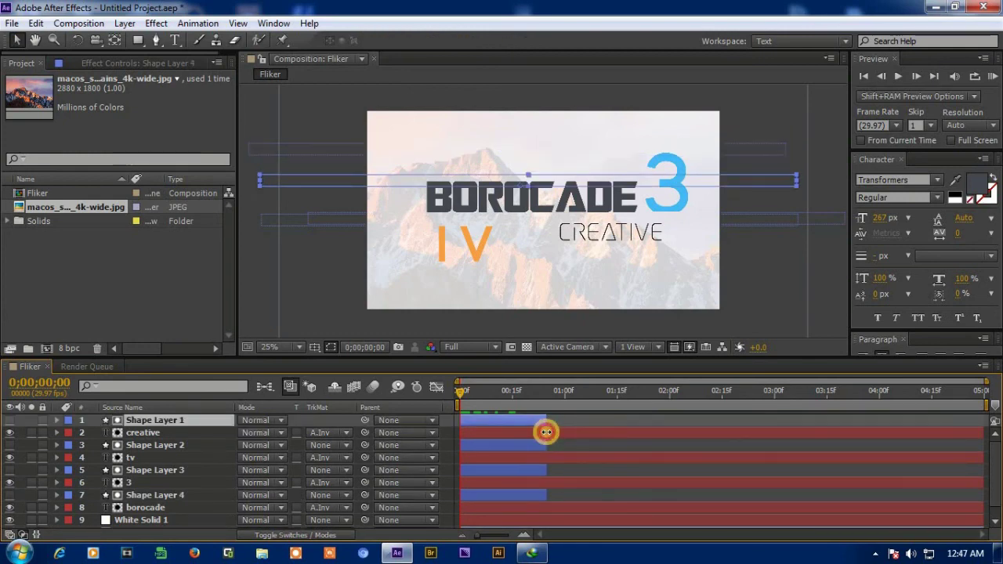
pyautogui.moveTo(502, 421); pyautogui.dragTo(588, 420)
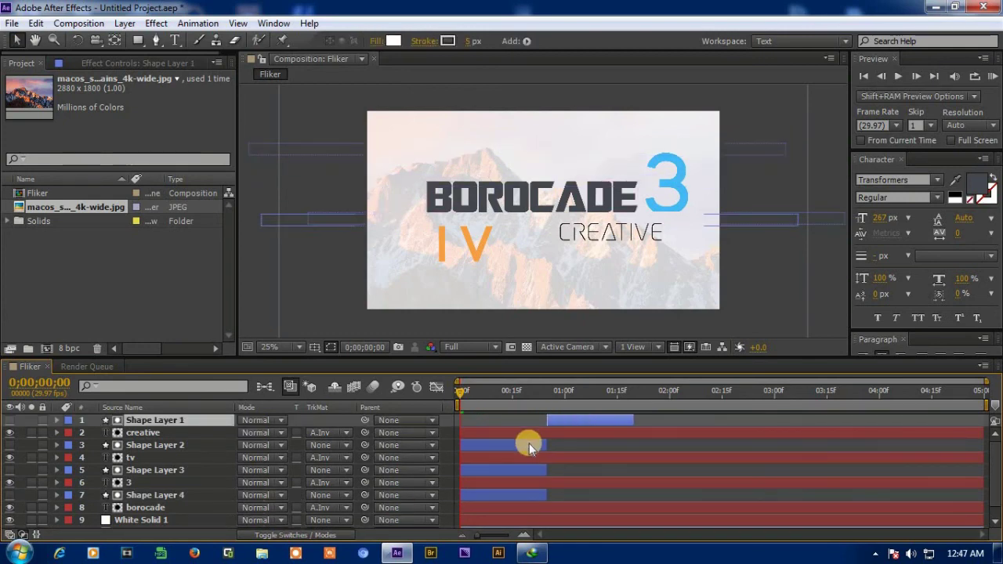
pyautogui.click(524, 472)
pyautogui.moveTo(525, 474); pyautogui.dragTo(642, 478)
pyautogui.moveTo(462, 391); pyautogui.dragTo(666, 394)
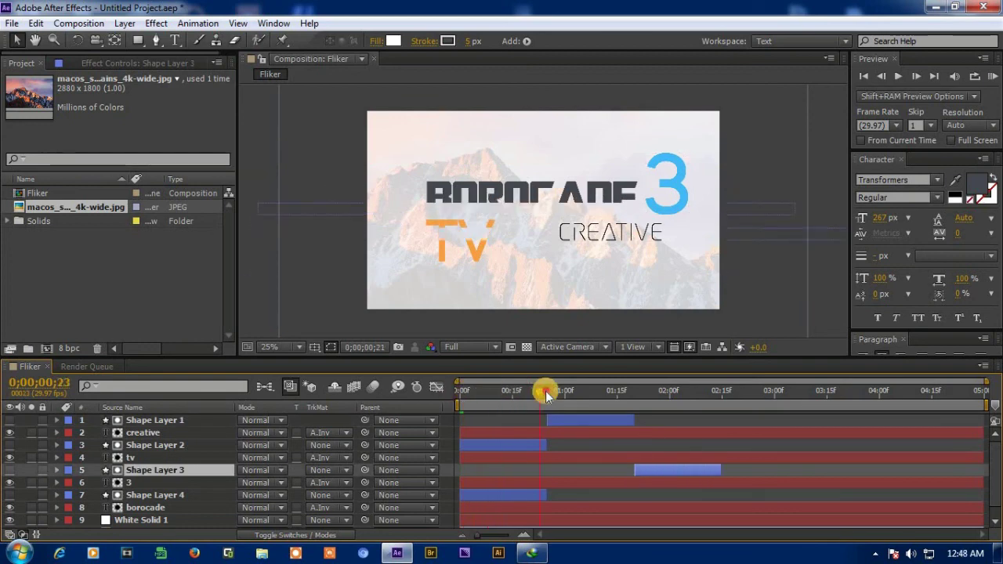
pyautogui.moveTo(665, 467); pyautogui.dragTo(648, 467)
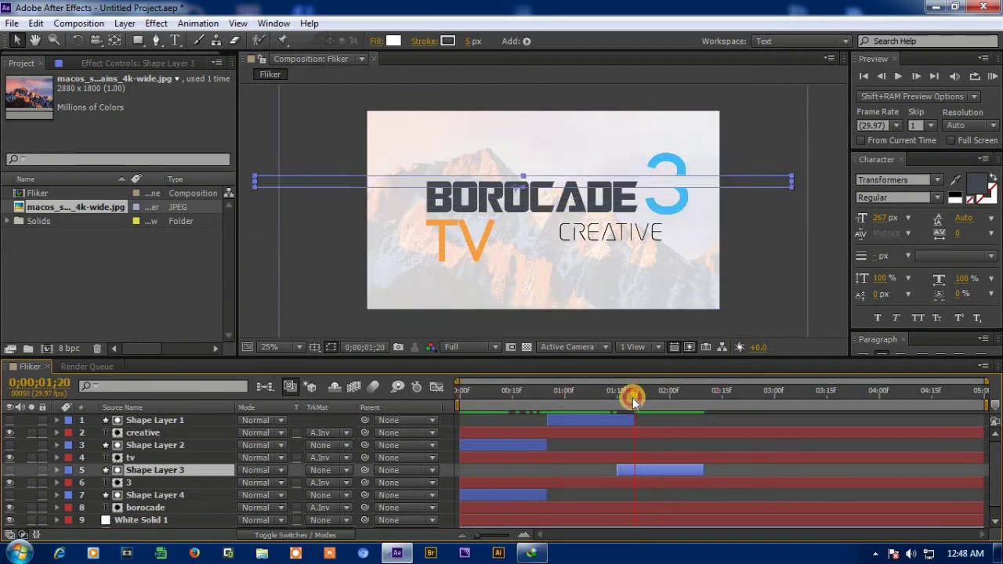
pyautogui.click(306, 305)
pyautogui.click(897, 77)
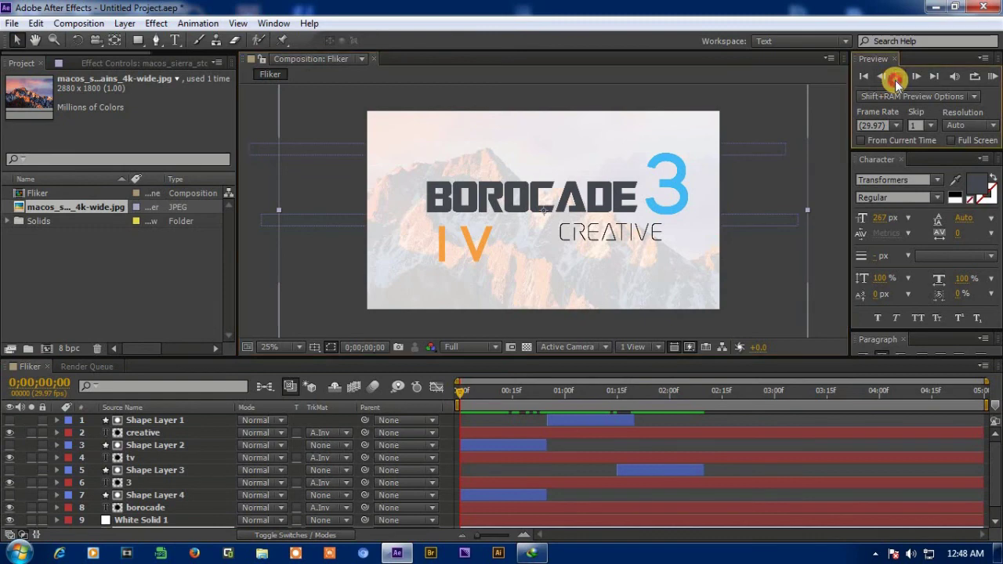